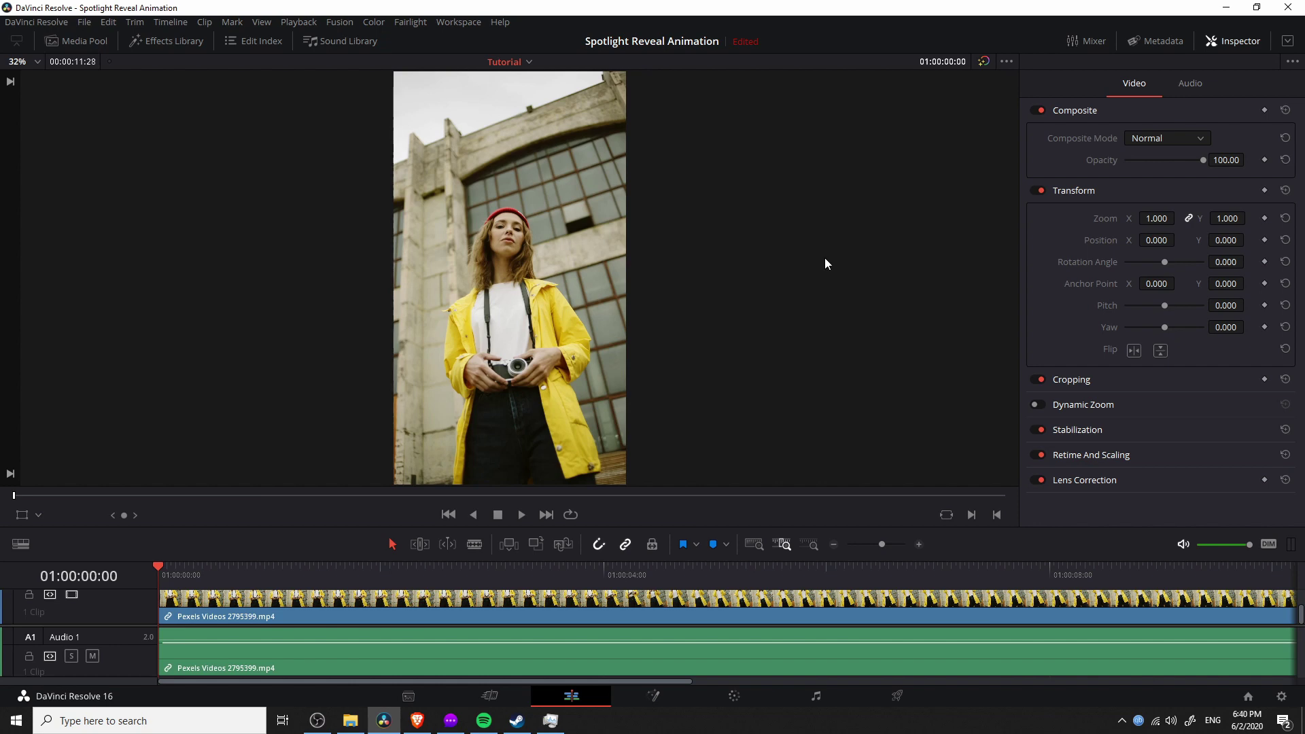
# Apply the ResolveFX Stylize Vignette filter from the OpenFX library to the vertical video clip.
pyautogui.click(161, 41)
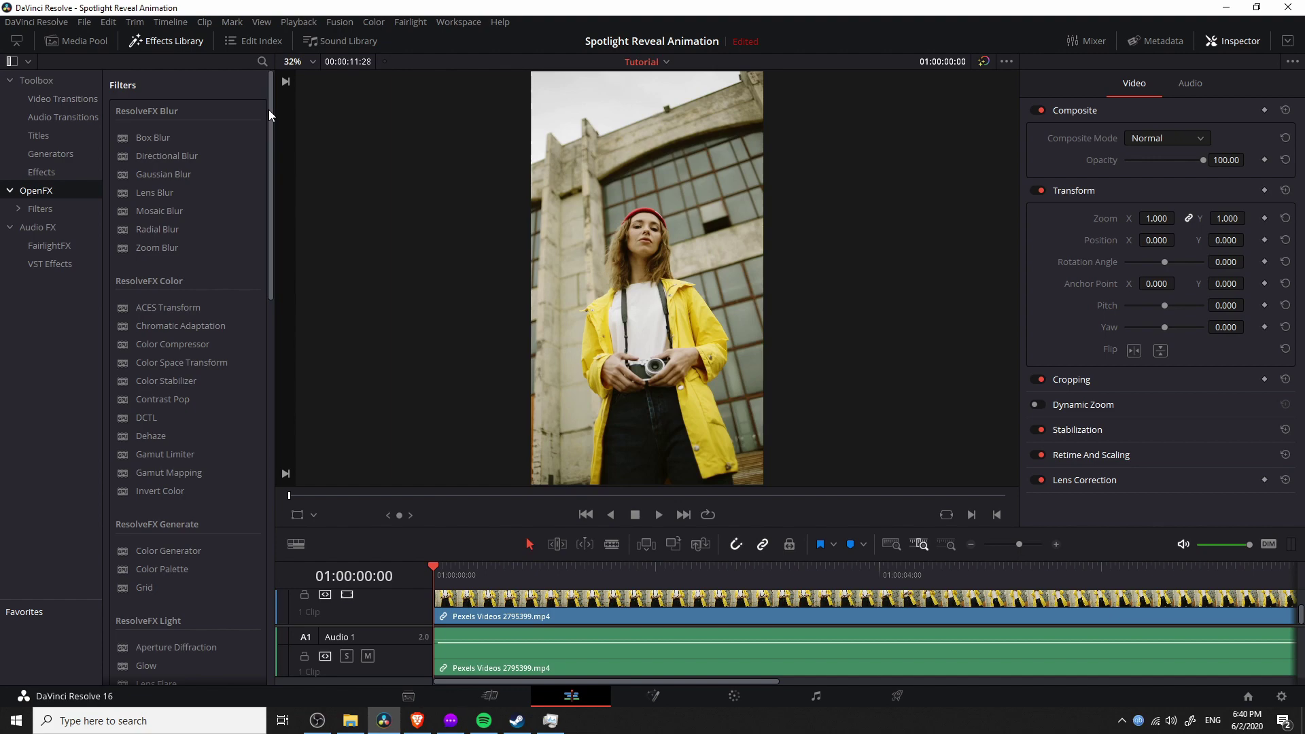
pyautogui.moveTo(269, 114); pyautogui.dragTo(284, 416)
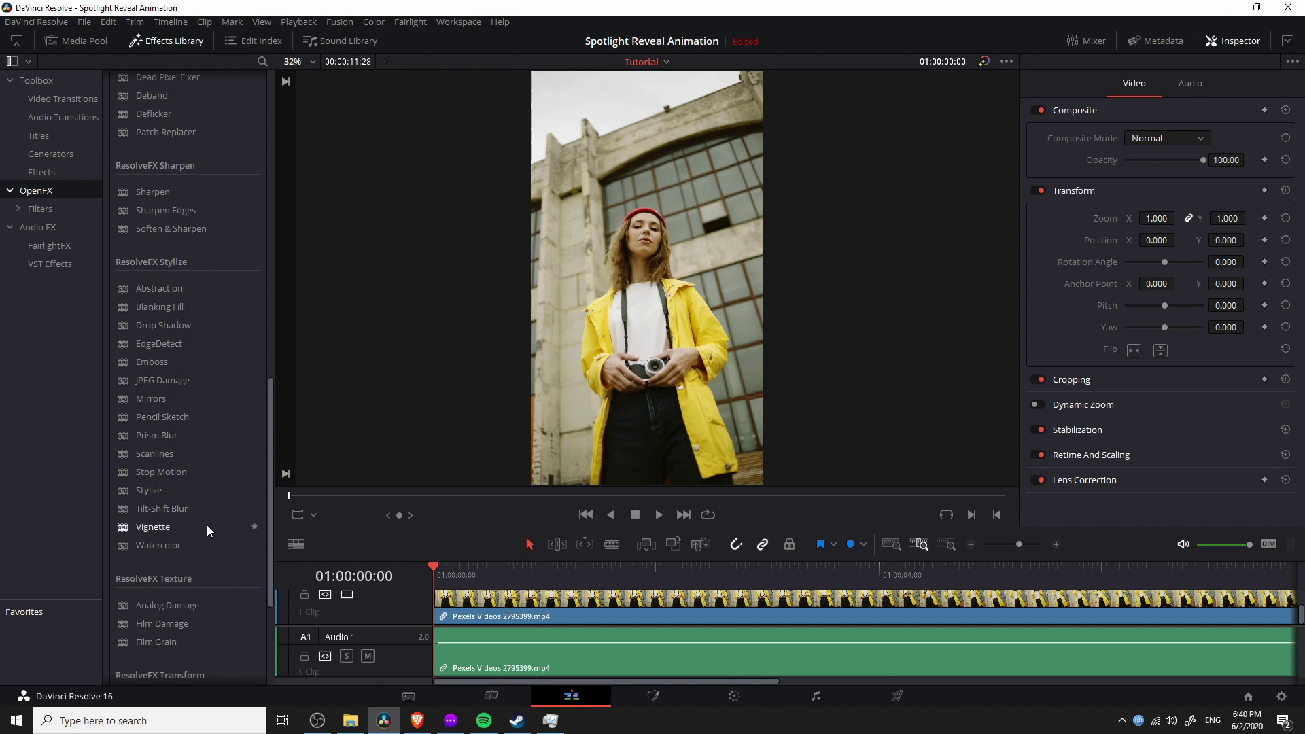
pyautogui.moveTo(194, 527); pyautogui.dragTo(518, 609)
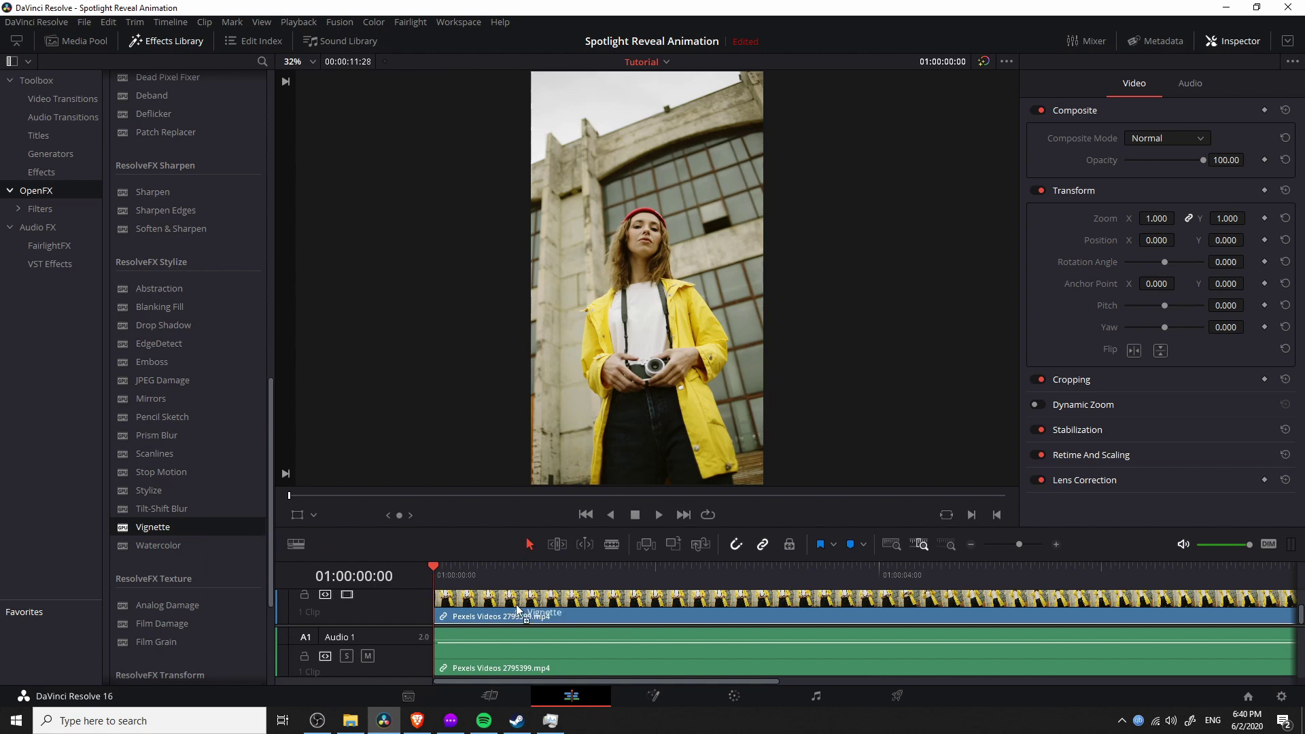
pyautogui.moveTo(518, 610); pyautogui.dragTo(525, 612)
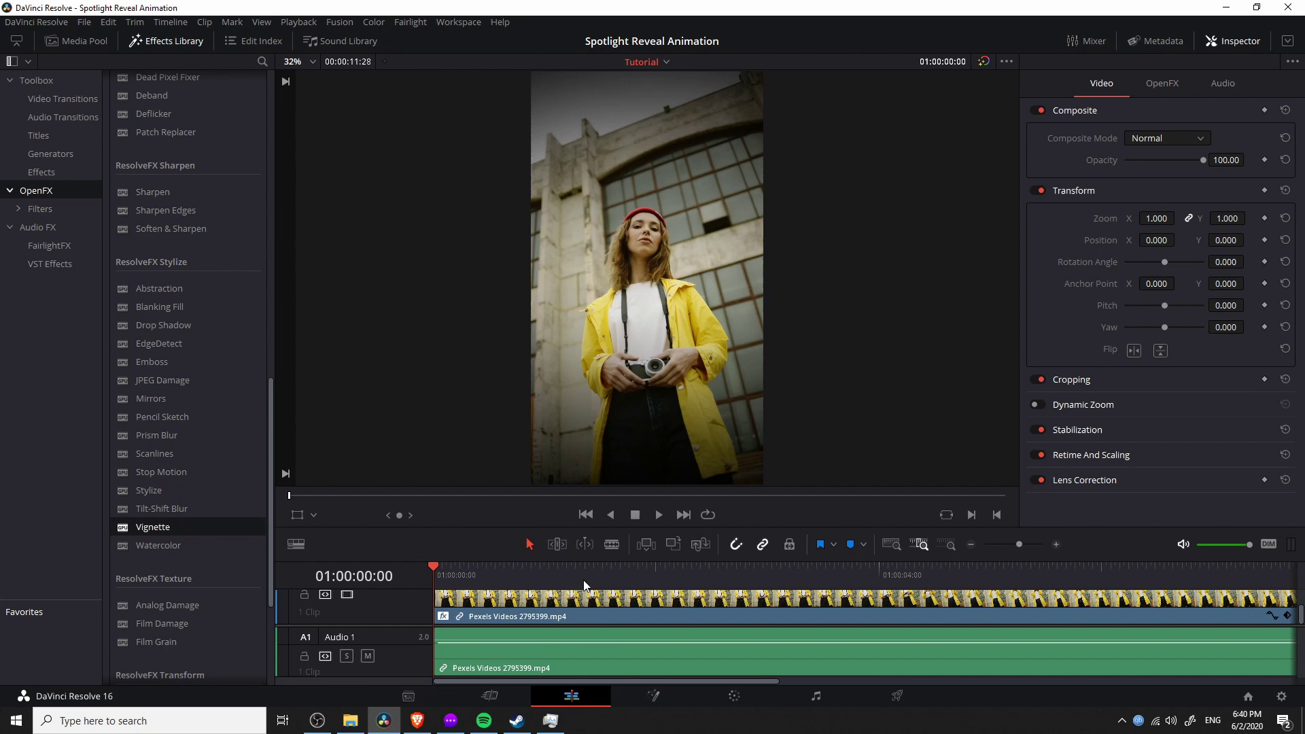
# Set the clip's Vignette Operating Mode to Advanced in the Inspector's OpenFX settings.
pyautogui.click(586, 607)
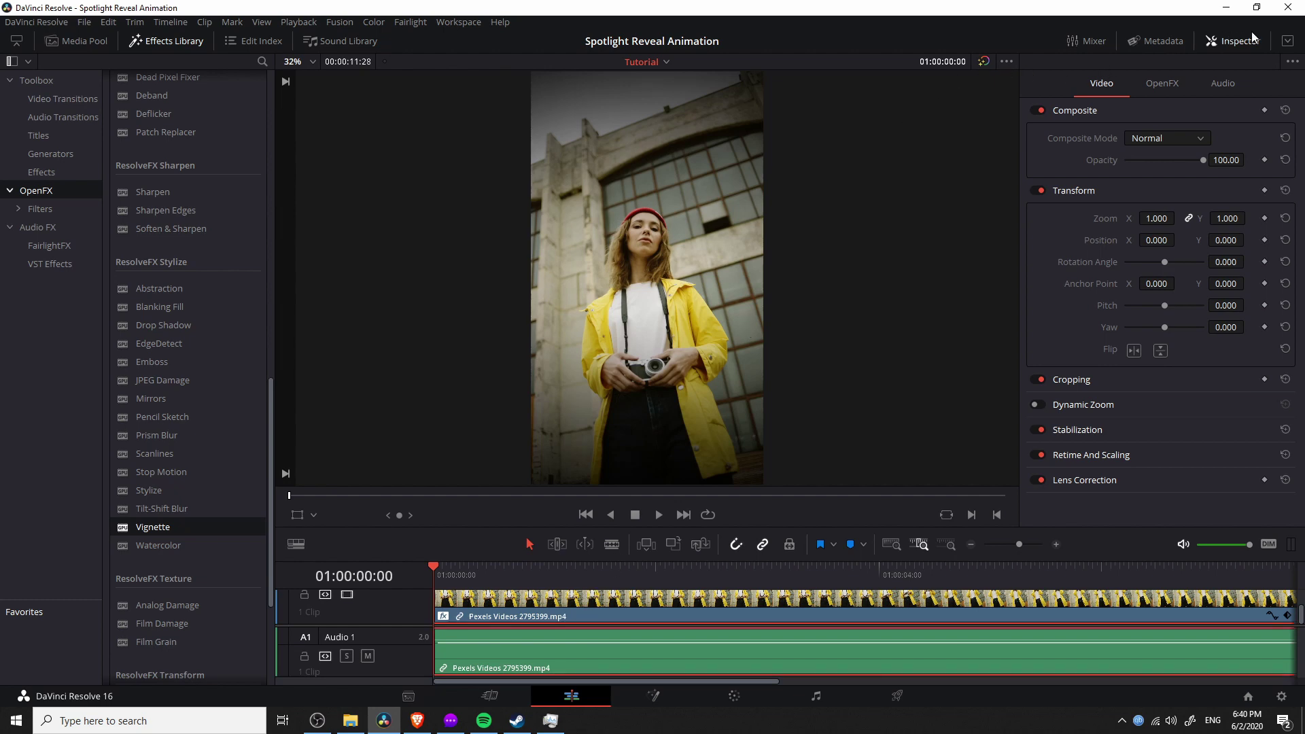
pyautogui.click(1179, 90)
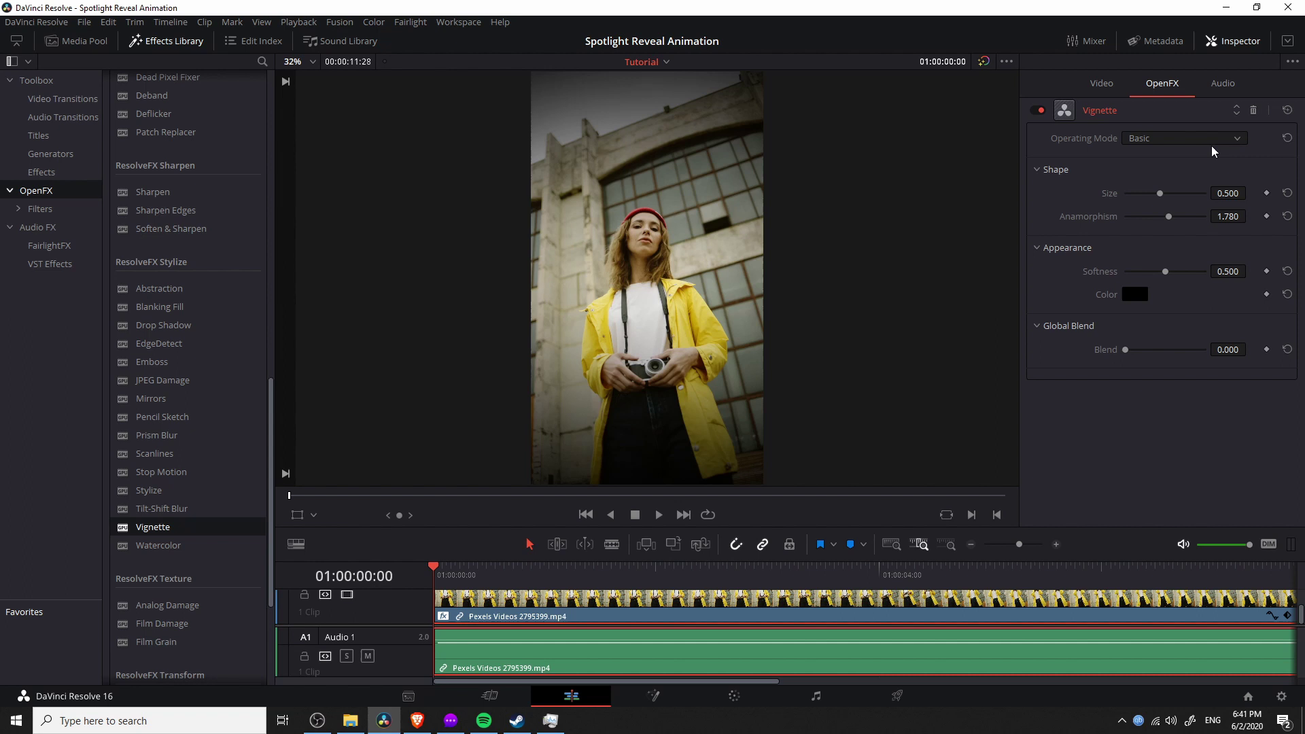
pyautogui.click(1162, 139)
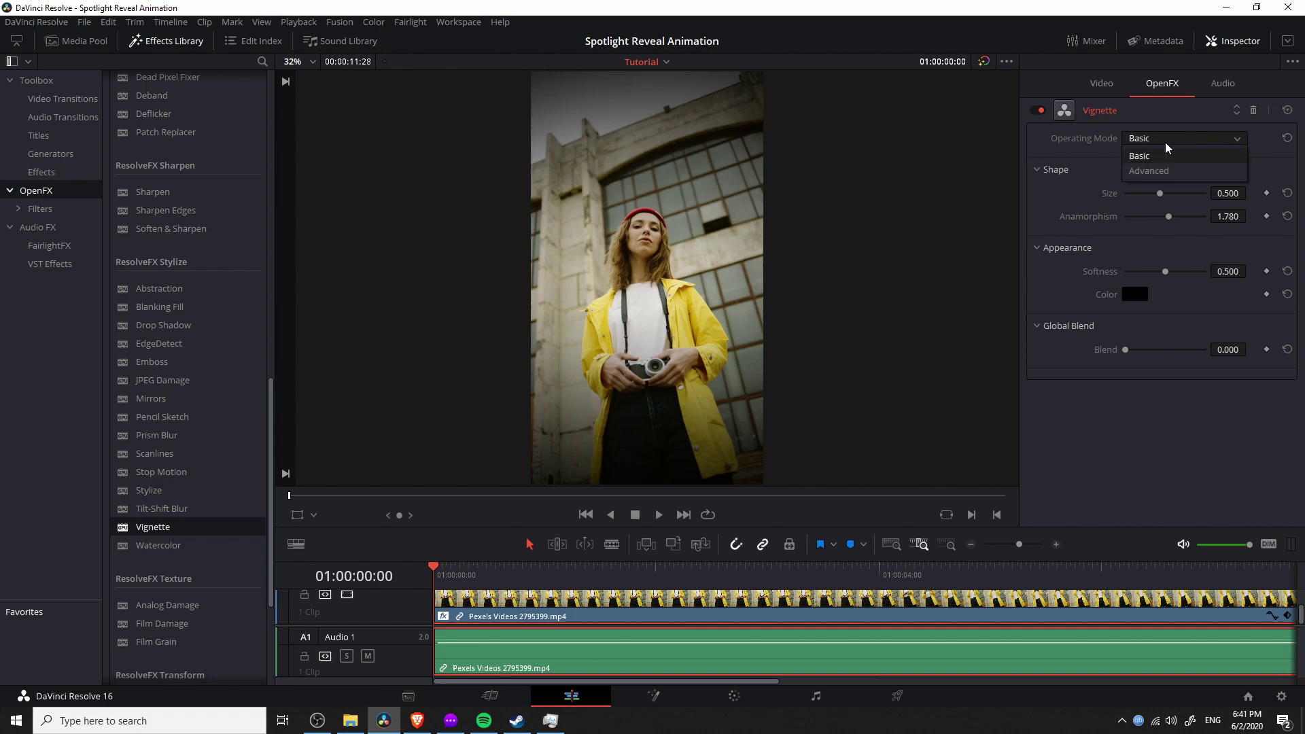
pyautogui.click(1183, 174)
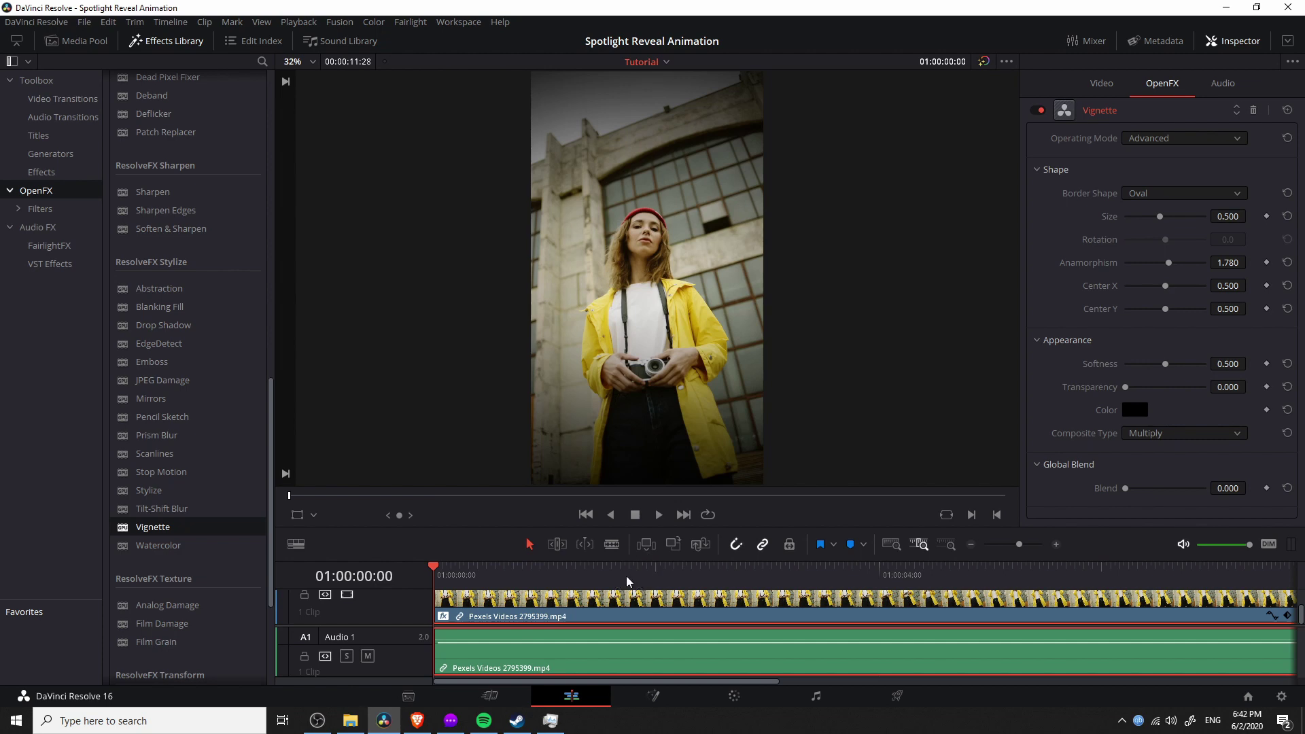
# Scrub the playhead to 01:00:06:03, where the girl holds the camera to her face.
pyautogui.moveTo(433, 573); pyautogui.dragTo(676, 573)
pyautogui.moveTo(798, 573); pyautogui.dragTo(948, 573)
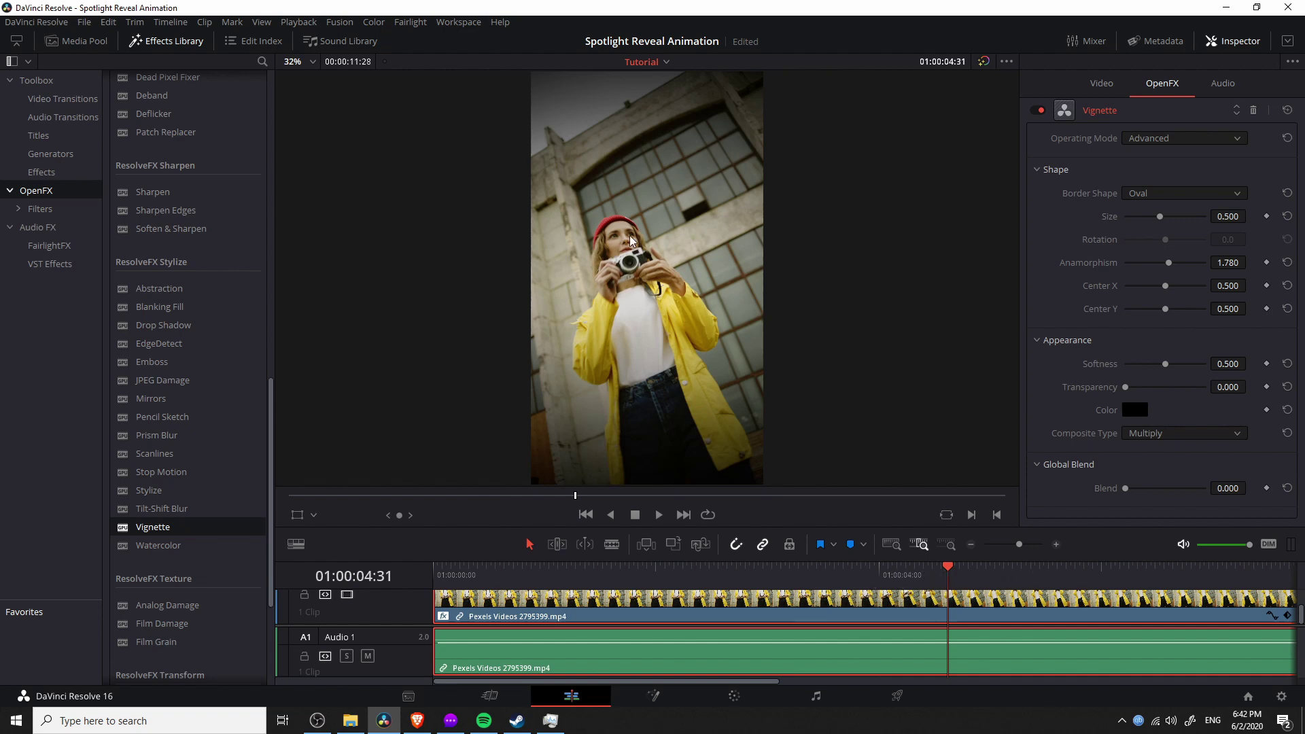
pyautogui.click(1031, 573)
pyautogui.moveTo(1040, 576); pyautogui.dragTo(1110, 574)
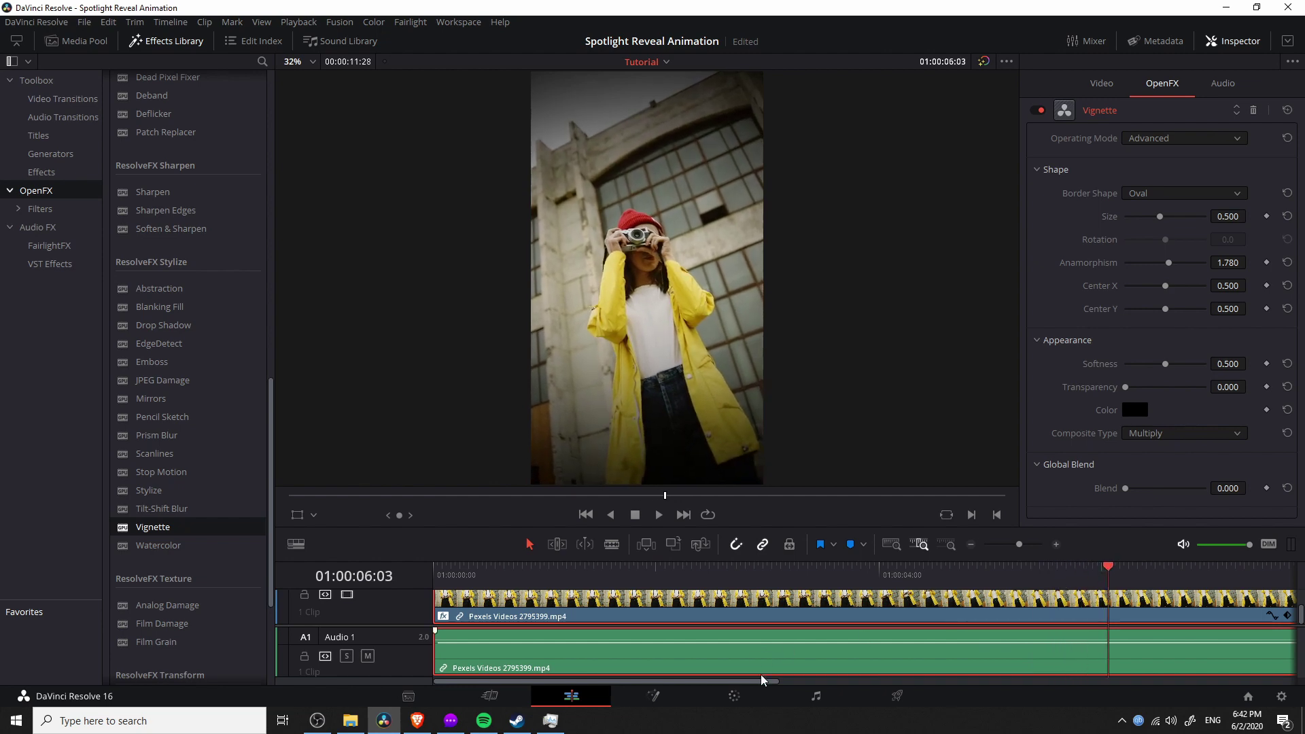
pyautogui.moveTo(761, 682); pyautogui.dragTo(875, 682)
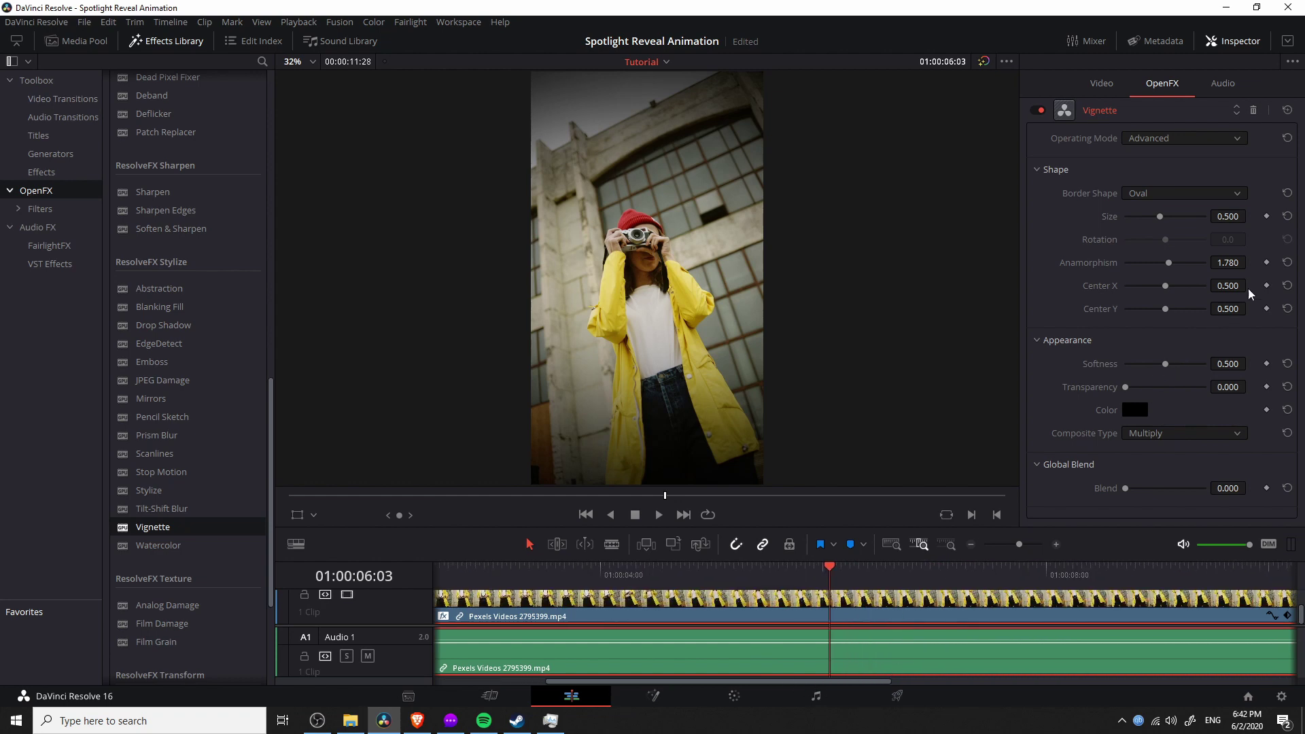
# Add Size, Center X and Center Y keyframes, reduce Softness to 0.034, and save the project.
pyautogui.click(1267, 217)
pyautogui.click(1267, 286)
pyautogui.click(1267, 309)
pyautogui.moveTo(1167, 368); pyautogui.dragTo(1128, 372)
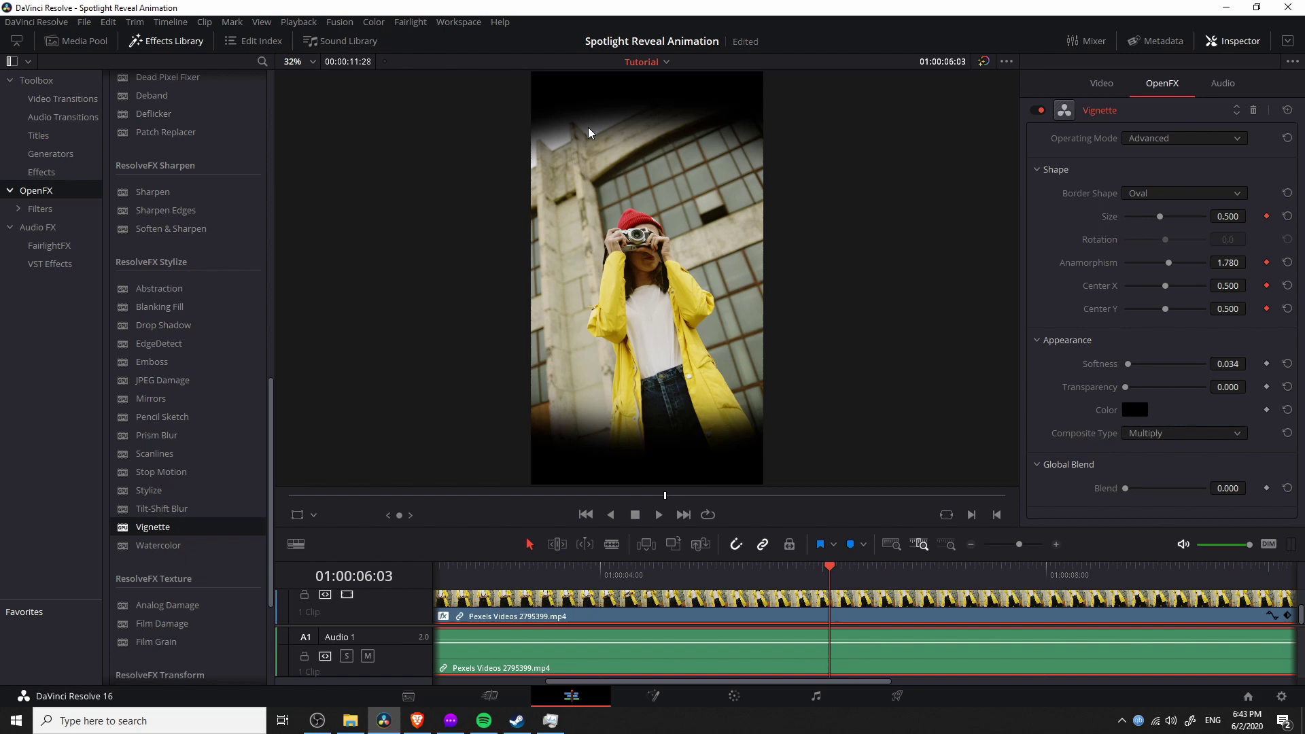
pyautogui.hotkey('ctrl', 's')
# Shrink the vignette Size to 0.333 and set Anamorphism to 1.000 for a round spotlight.
pyautogui.click(1161, 218)
pyautogui.moveTo(1162, 224); pyautogui.dragTo(1146, 225)
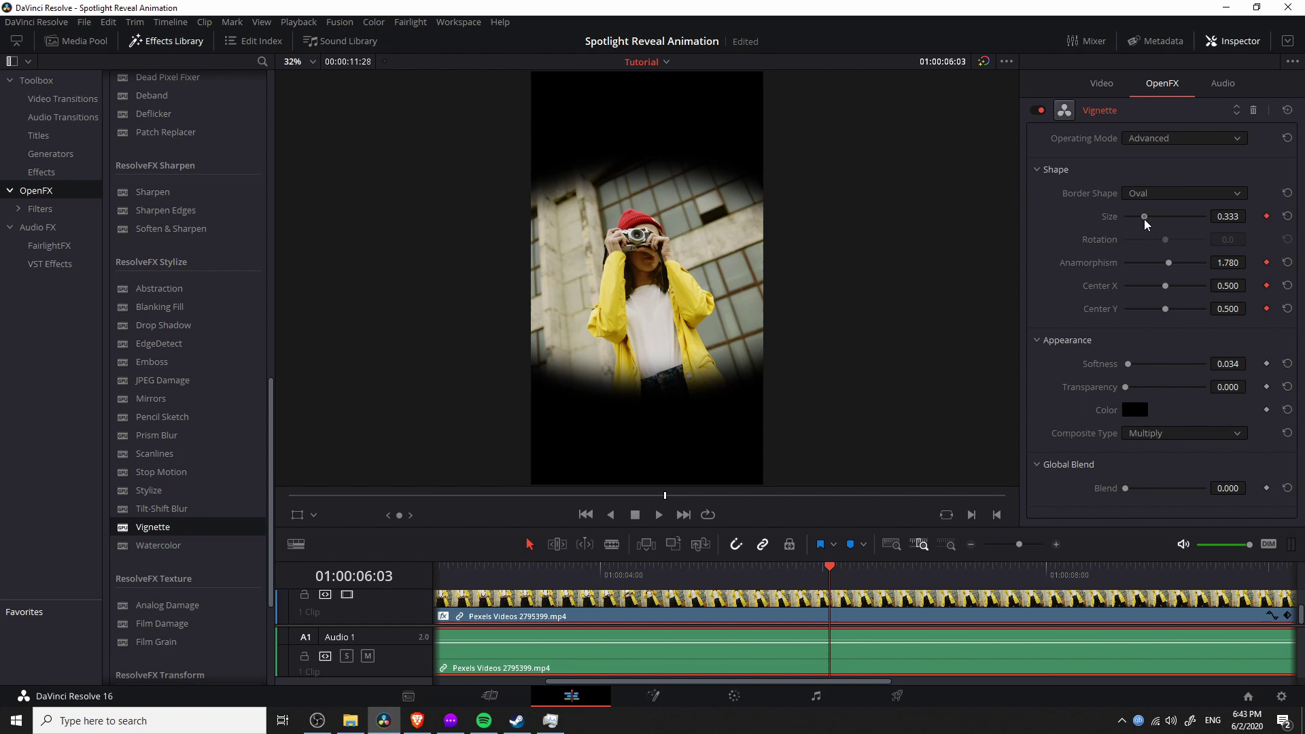
pyautogui.press('Tab')
pyautogui.click(1236, 265)
pyautogui.write('1')
pyautogui.press('Return')
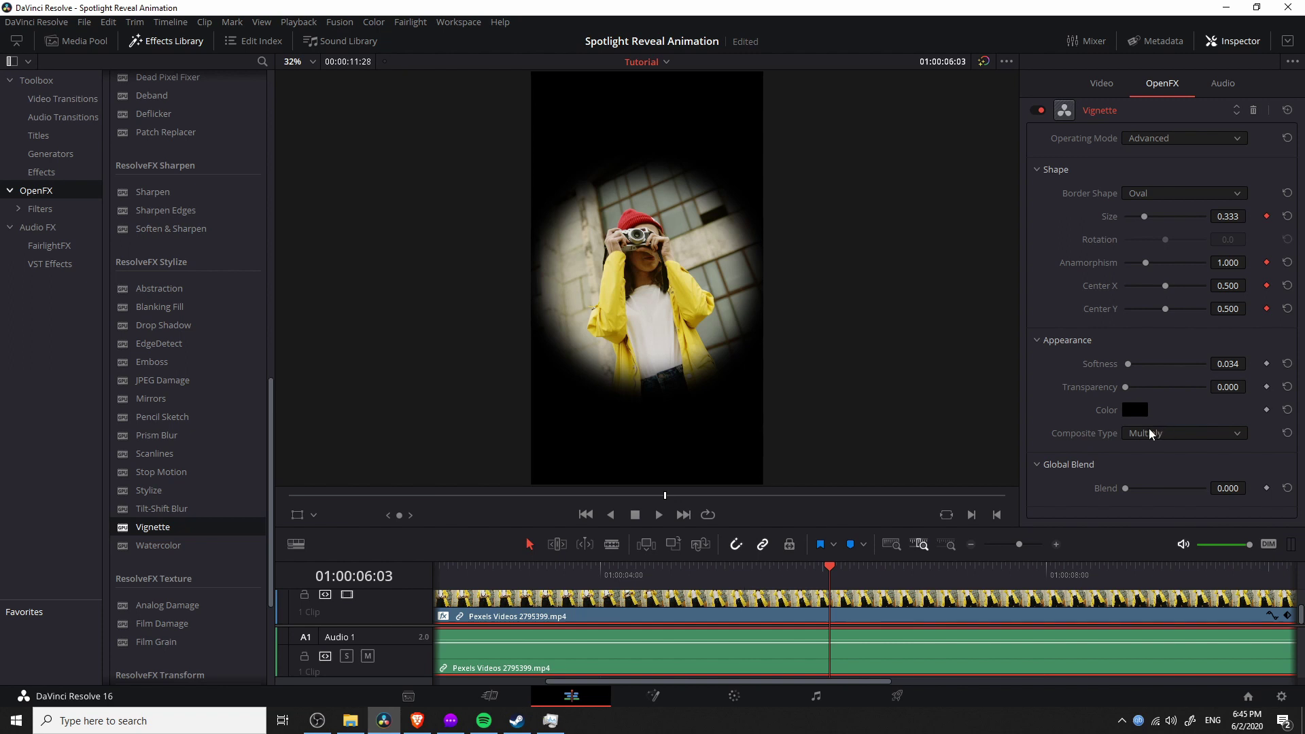
# At 01:00:05:00, move the spotlight up to Center Y 0.961 and set its Size to 0.150.
pyautogui.moveTo(829, 568); pyautogui.dragTo(714, 582)
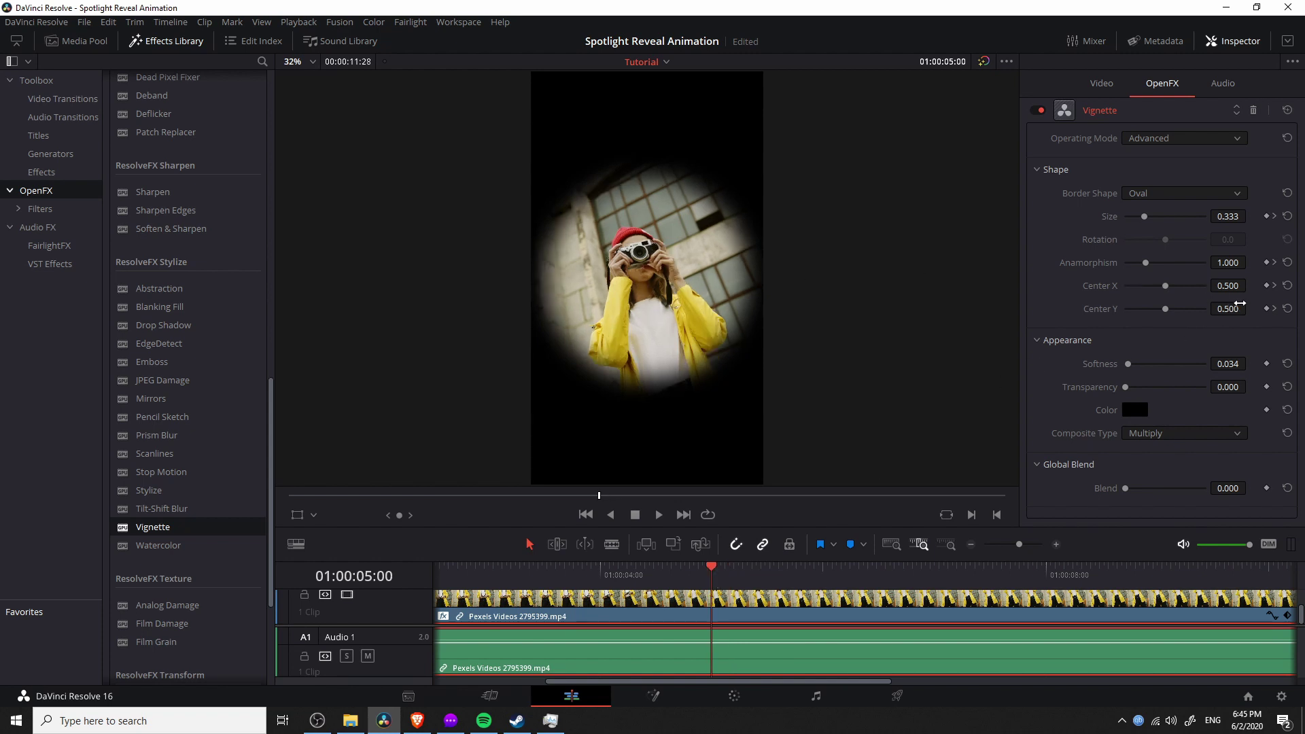
pyautogui.moveTo(1236, 310); pyautogui.dragTo(1254, 307)
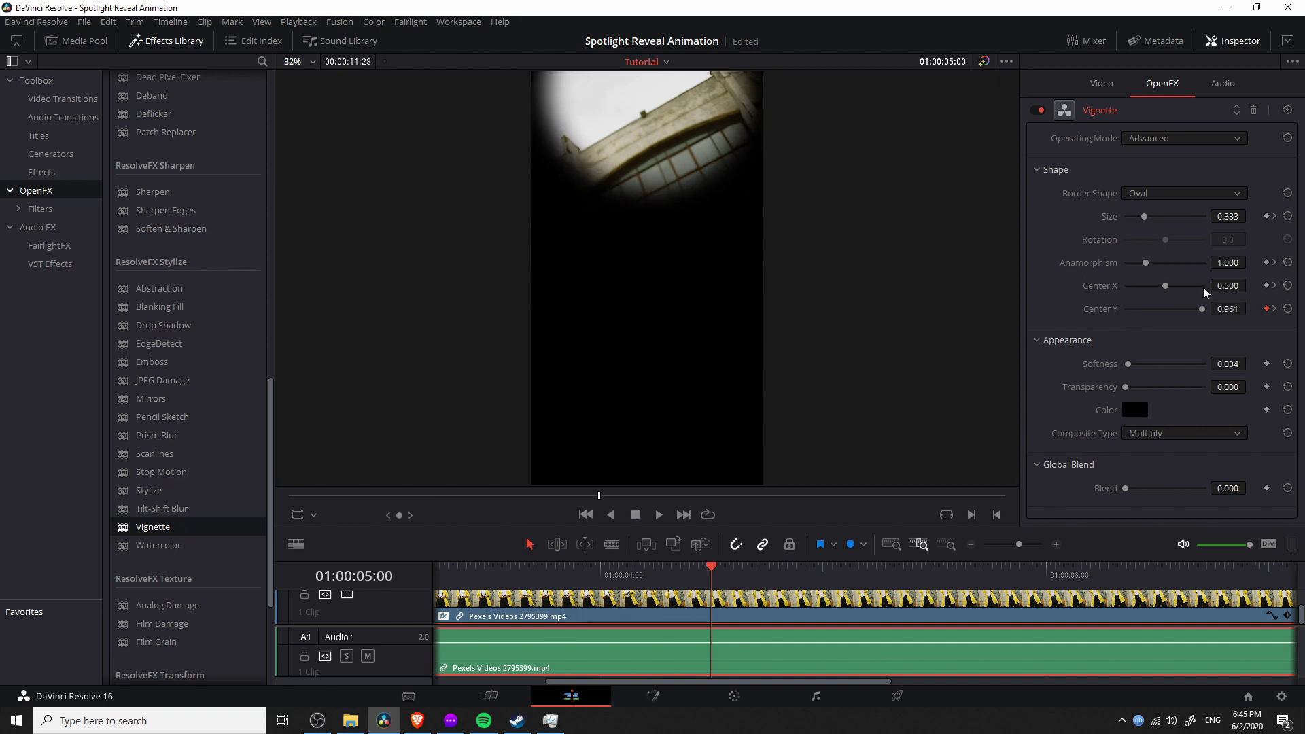
pyautogui.moveTo(1230, 216); pyautogui.dragTo(1186, 217)
pyautogui.click(1233, 216)
pyautogui.write('0.')
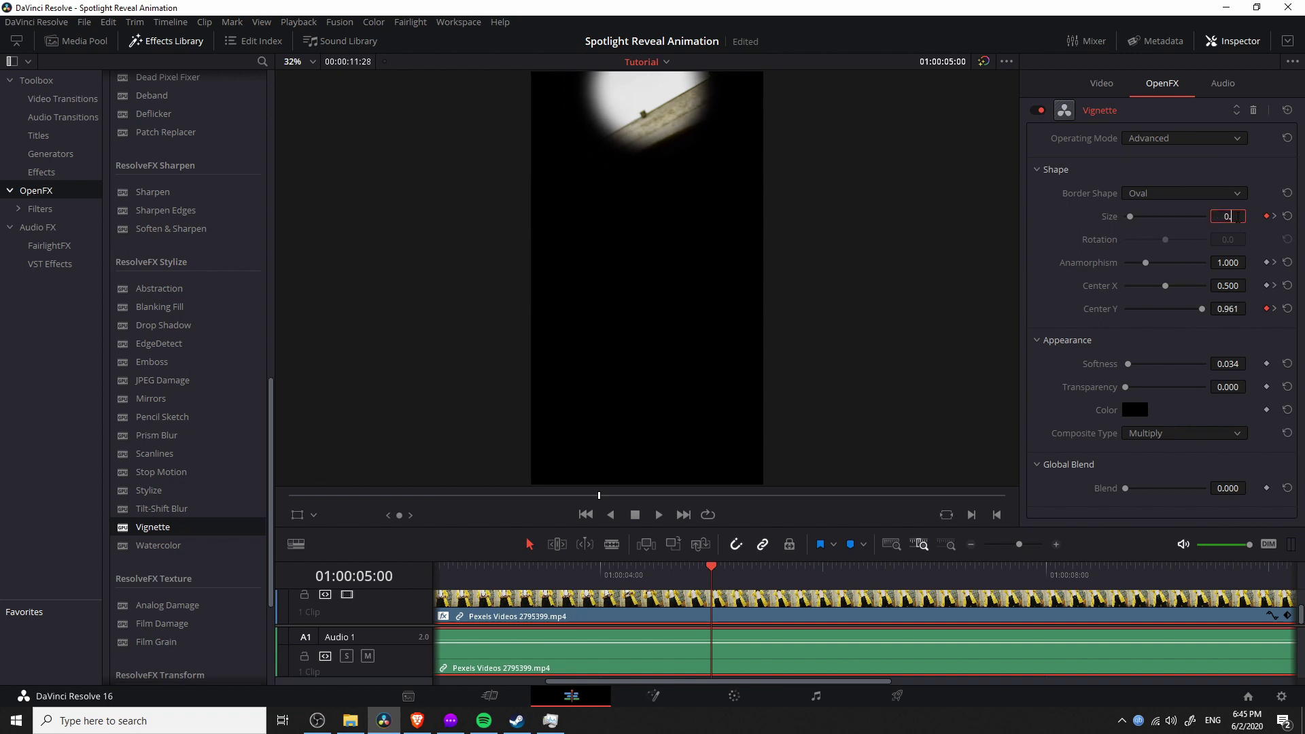
pyautogui.write('15')
pyautogui.press('Return')
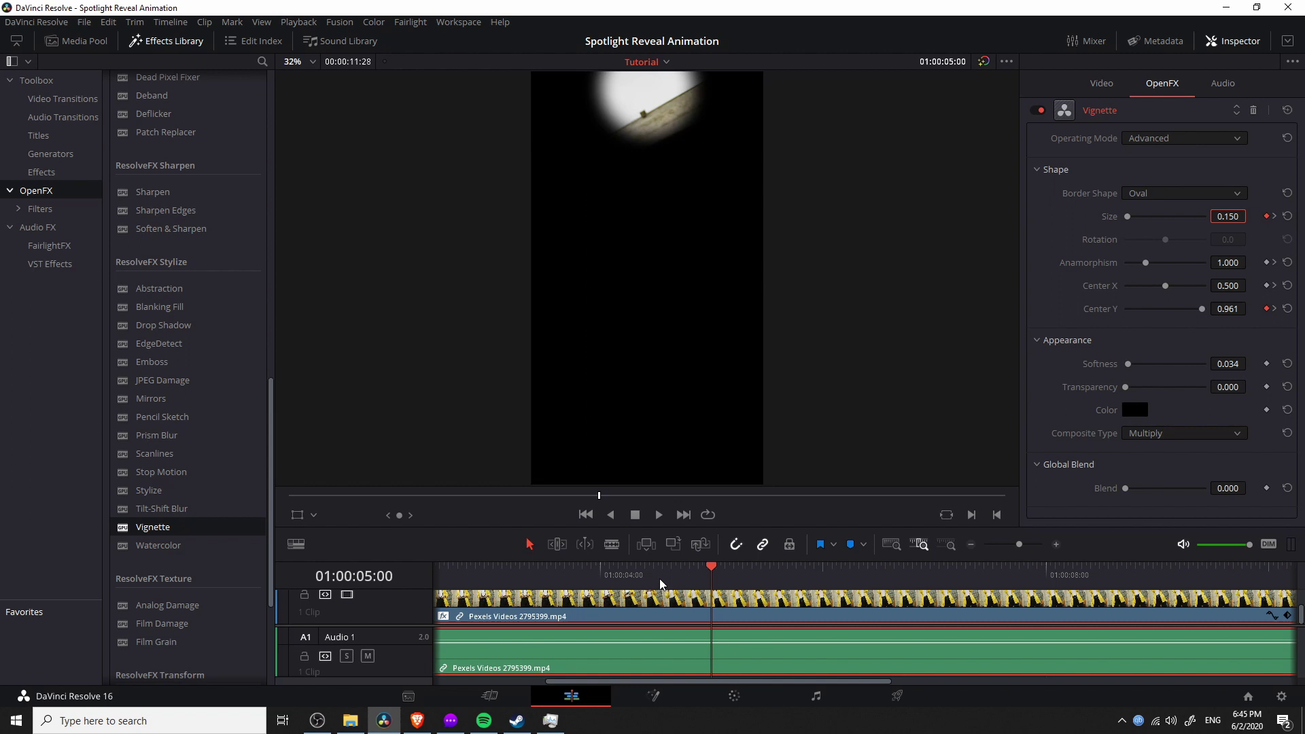
pyautogui.click(663, 575)
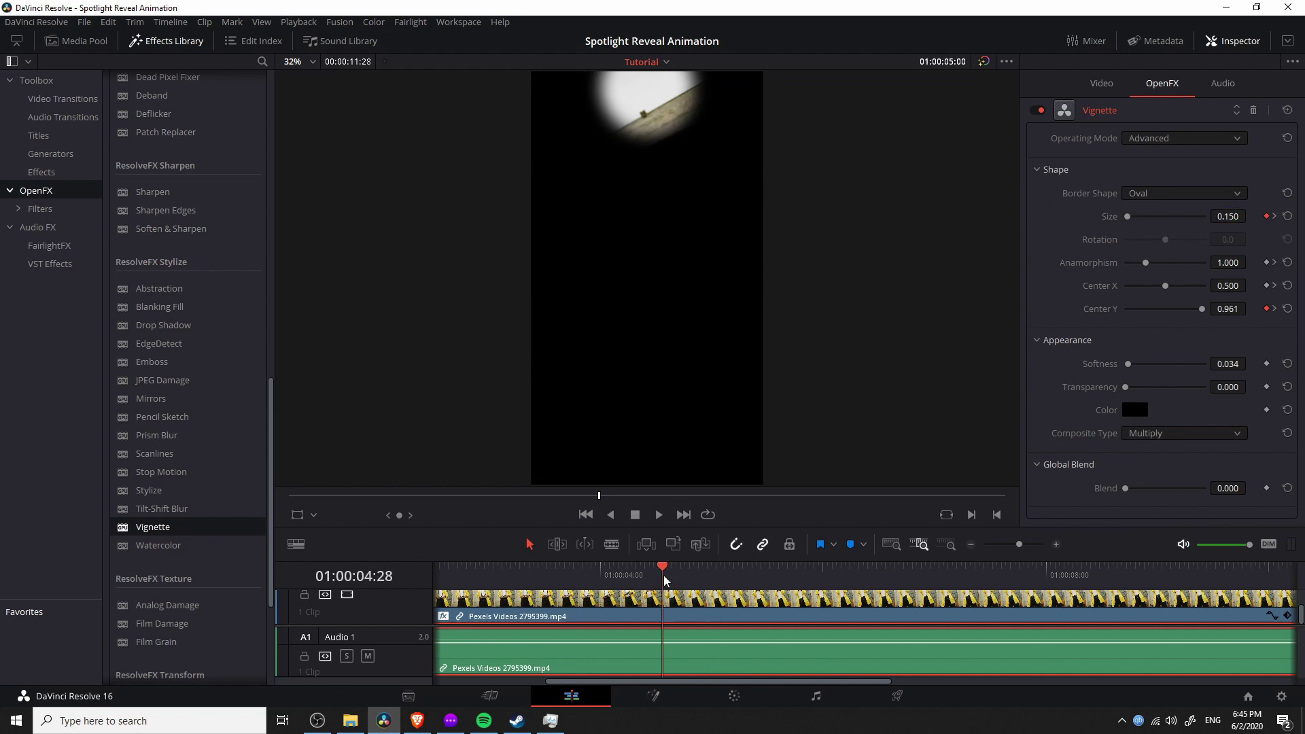
pyautogui.click(663, 517)
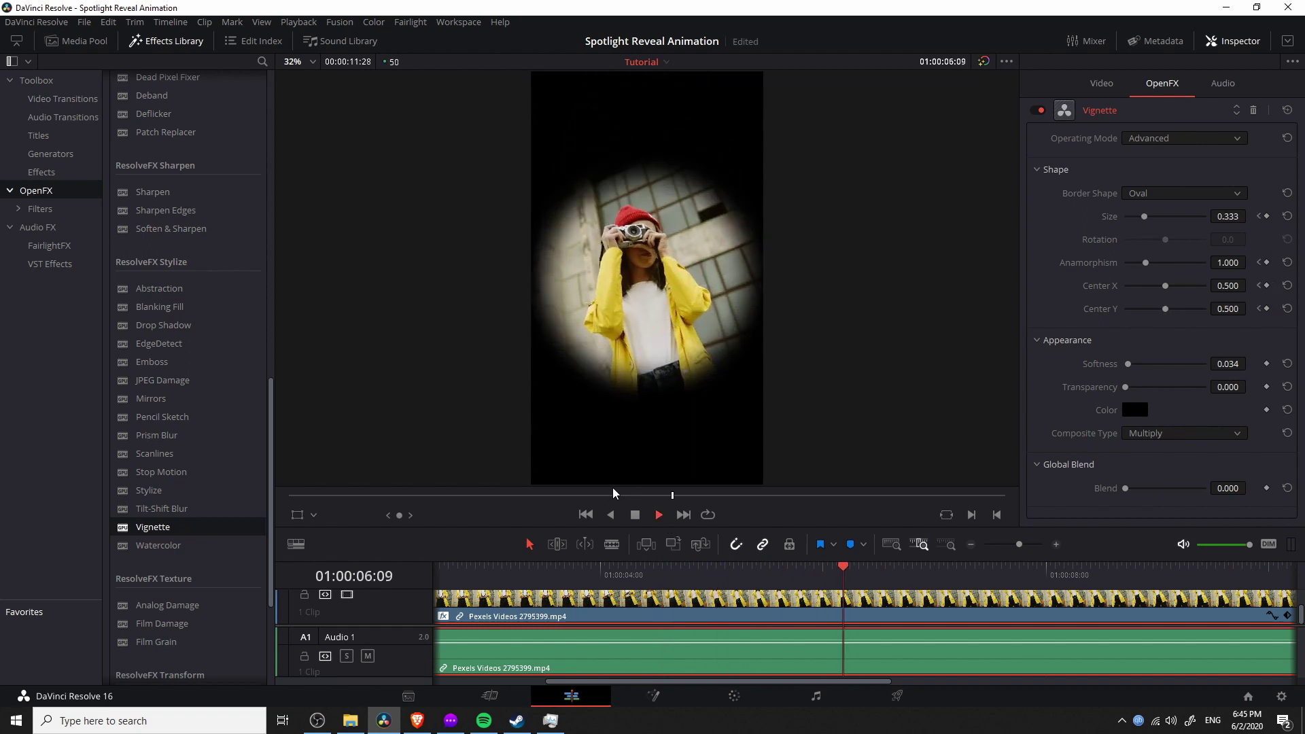
pyautogui.click(635, 515)
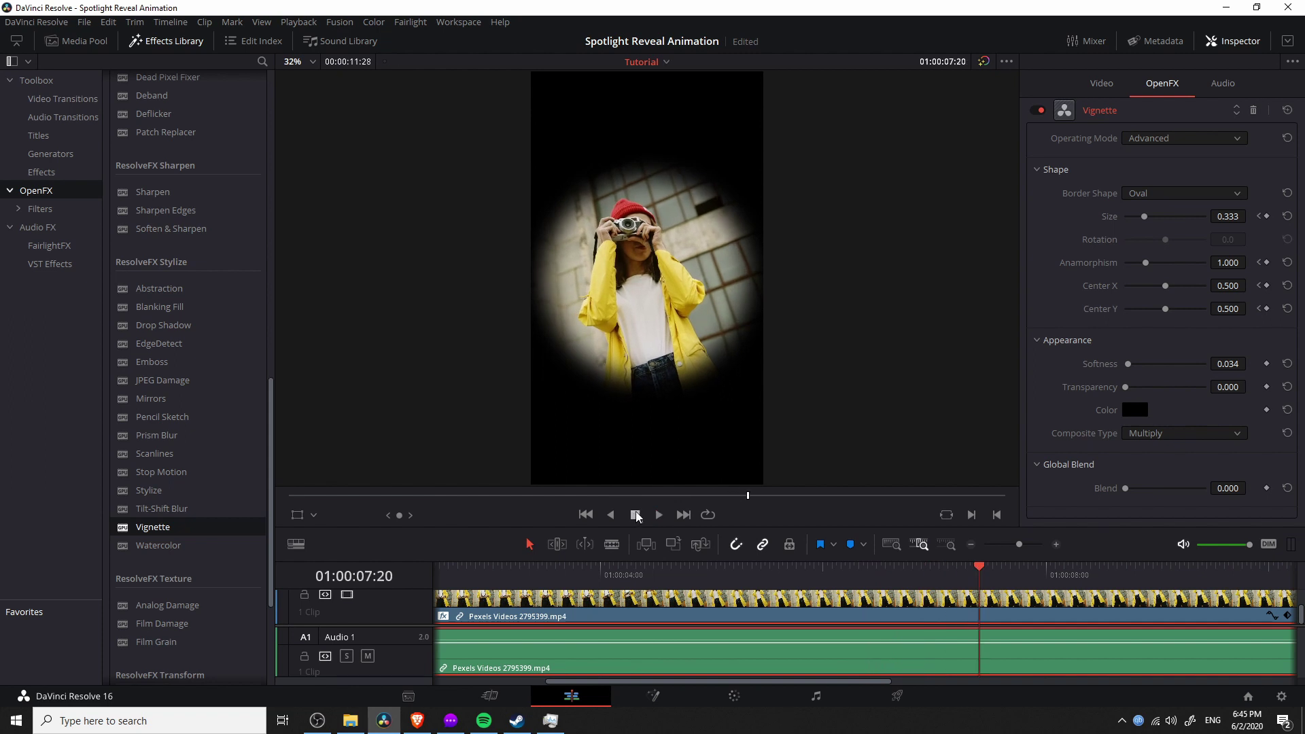
pyautogui.click(680, 575)
pyautogui.press('space')
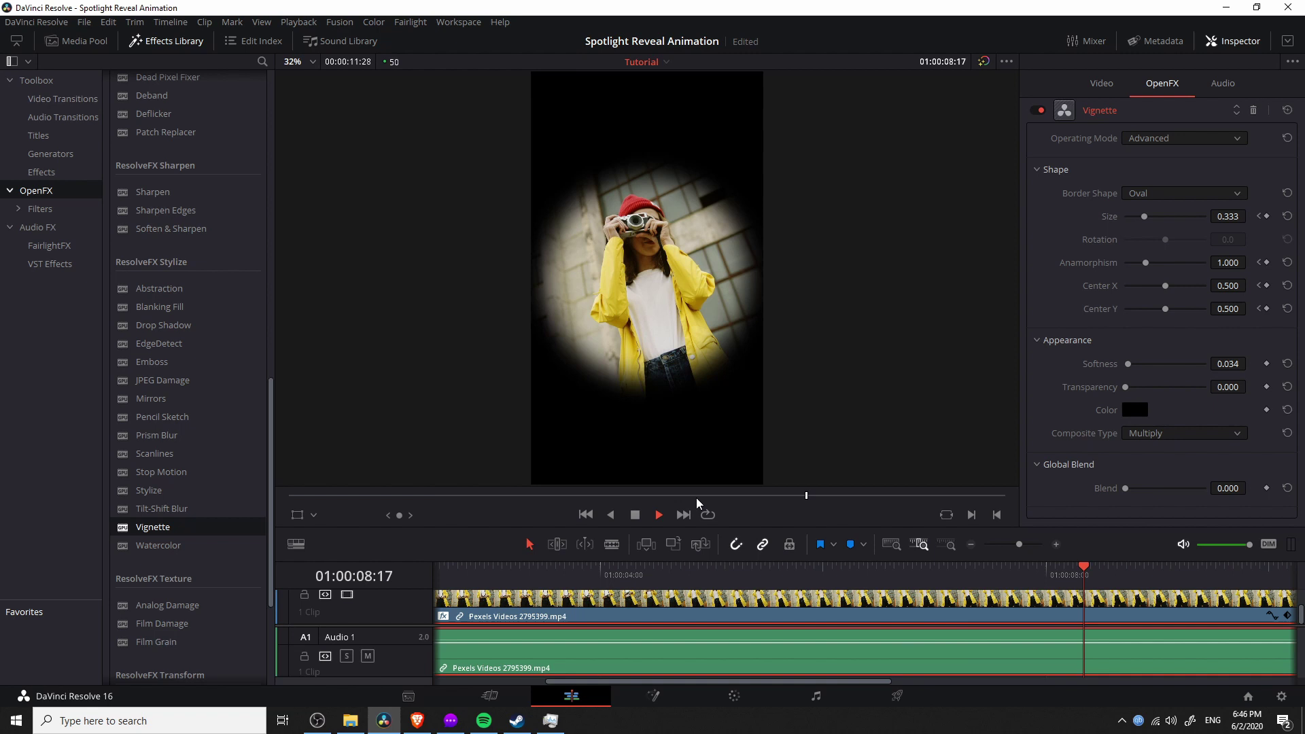
pyautogui.press('space')
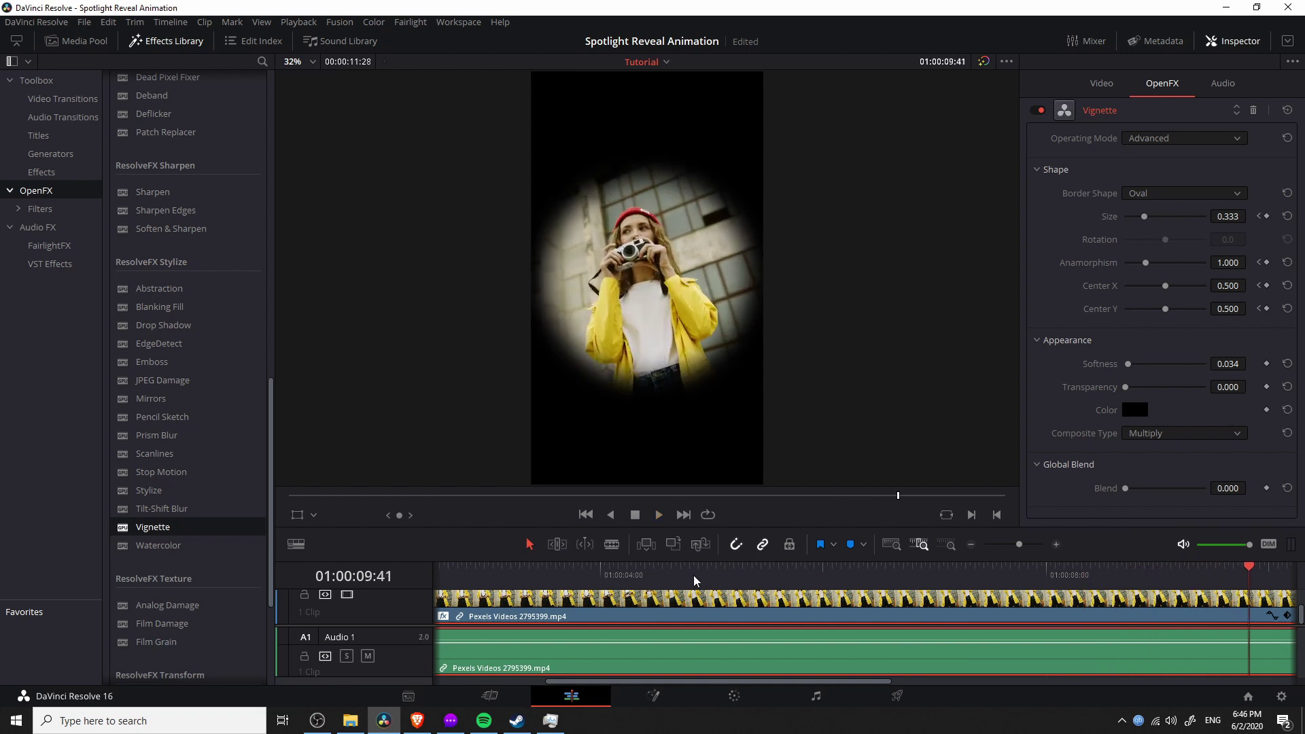
pyautogui.click(694, 575)
pyautogui.press('space')
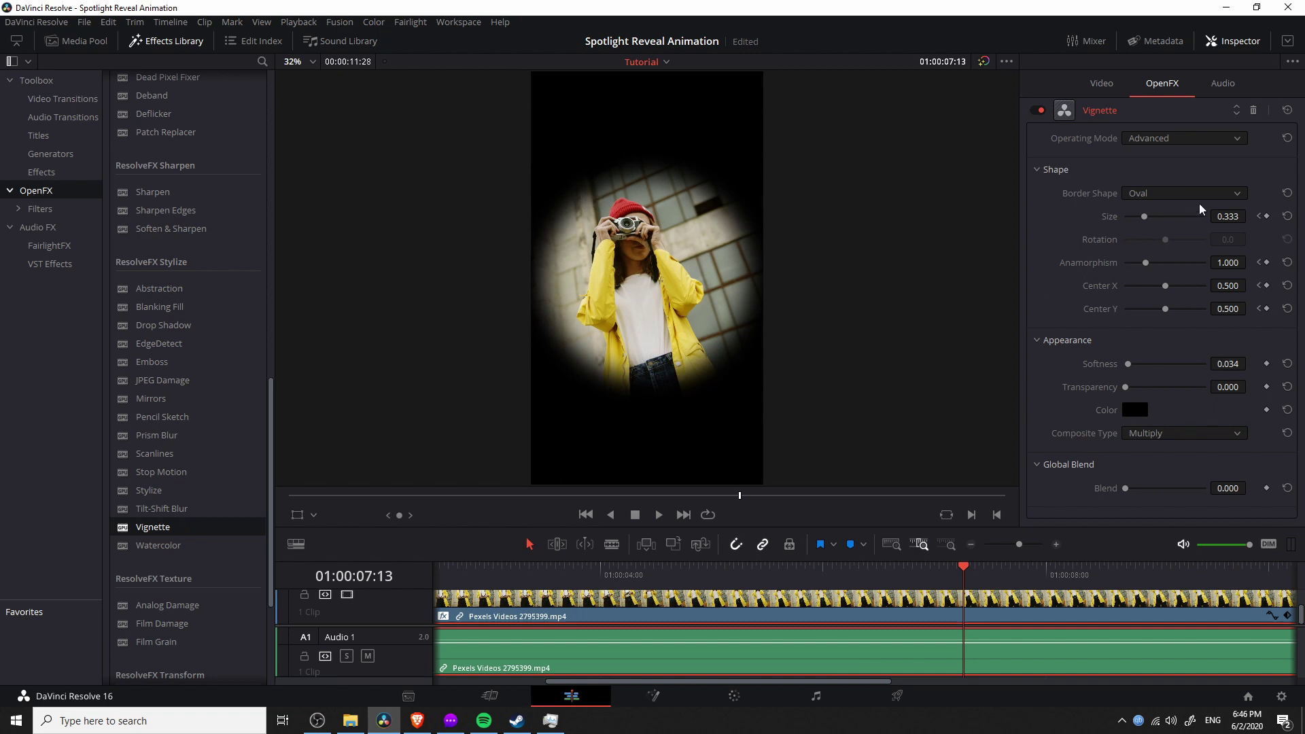
# Keyframe the vignette's Size, Anamorphism, Center X, Center Y and Softness at the current frame.
pyautogui.click(1267, 216)
pyautogui.click(1267, 263)
pyautogui.click(1266, 285)
pyautogui.click(1266, 309)
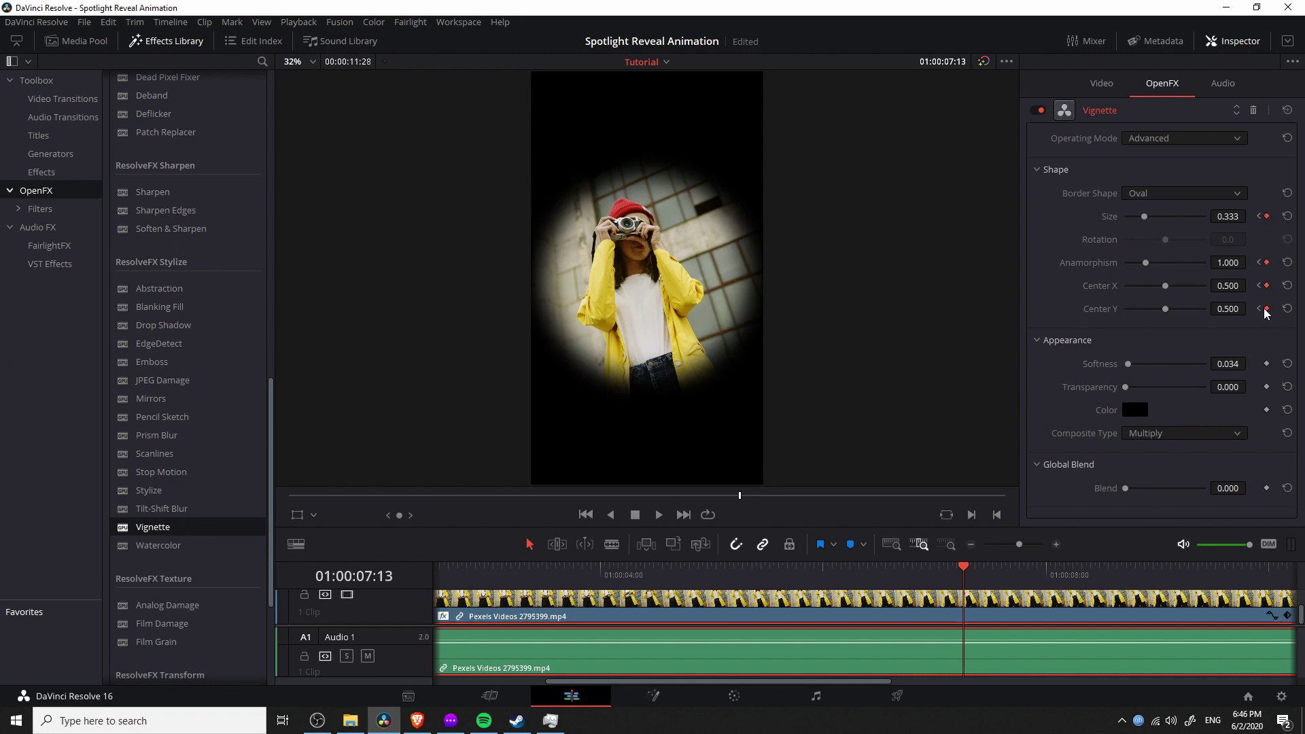
pyautogui.click(1267, 363)
# At 01:00:07:27, raise the vignette Size to 1.000 and play back the expansion.
pyautogui.click(987, 569)
pyautogui.click(995, 570)
pyautogui.moveTo(1144, 216); pyautogui.dragTo(1207, 217)
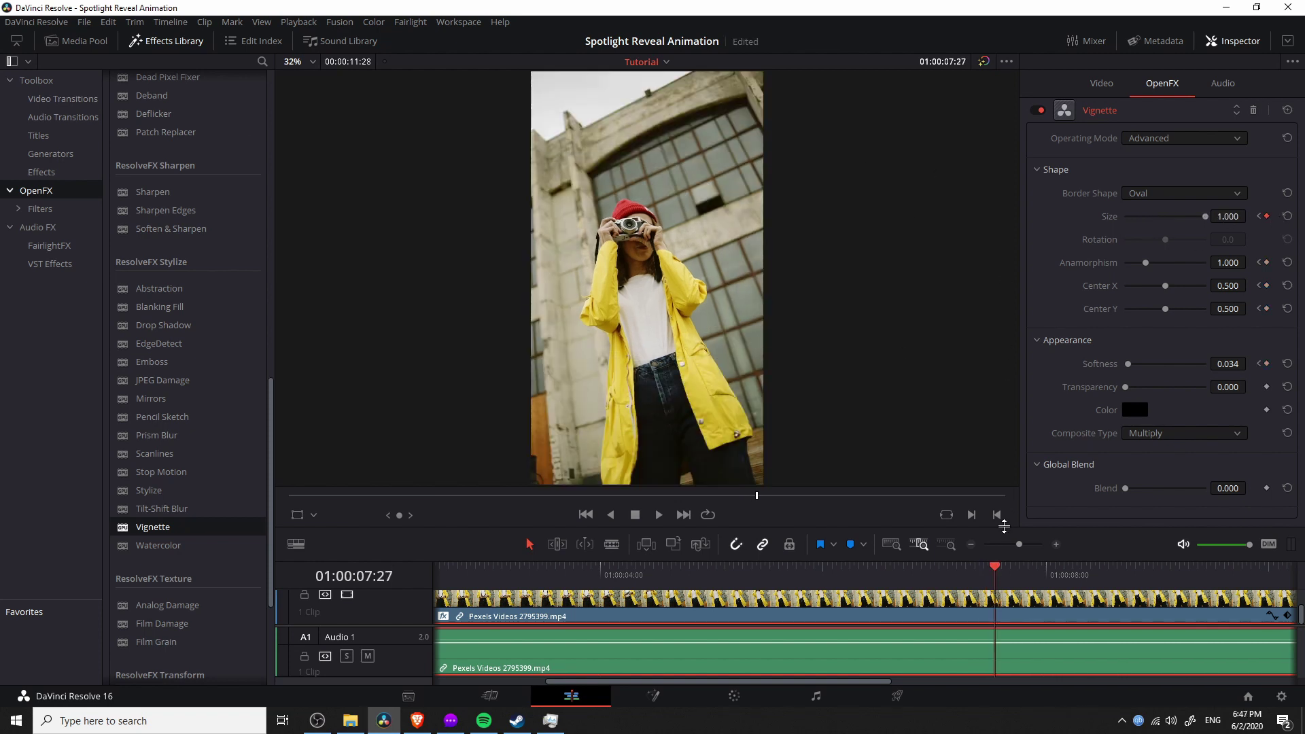
pyautogui.click(961, 570)
pyautogui.press('space')
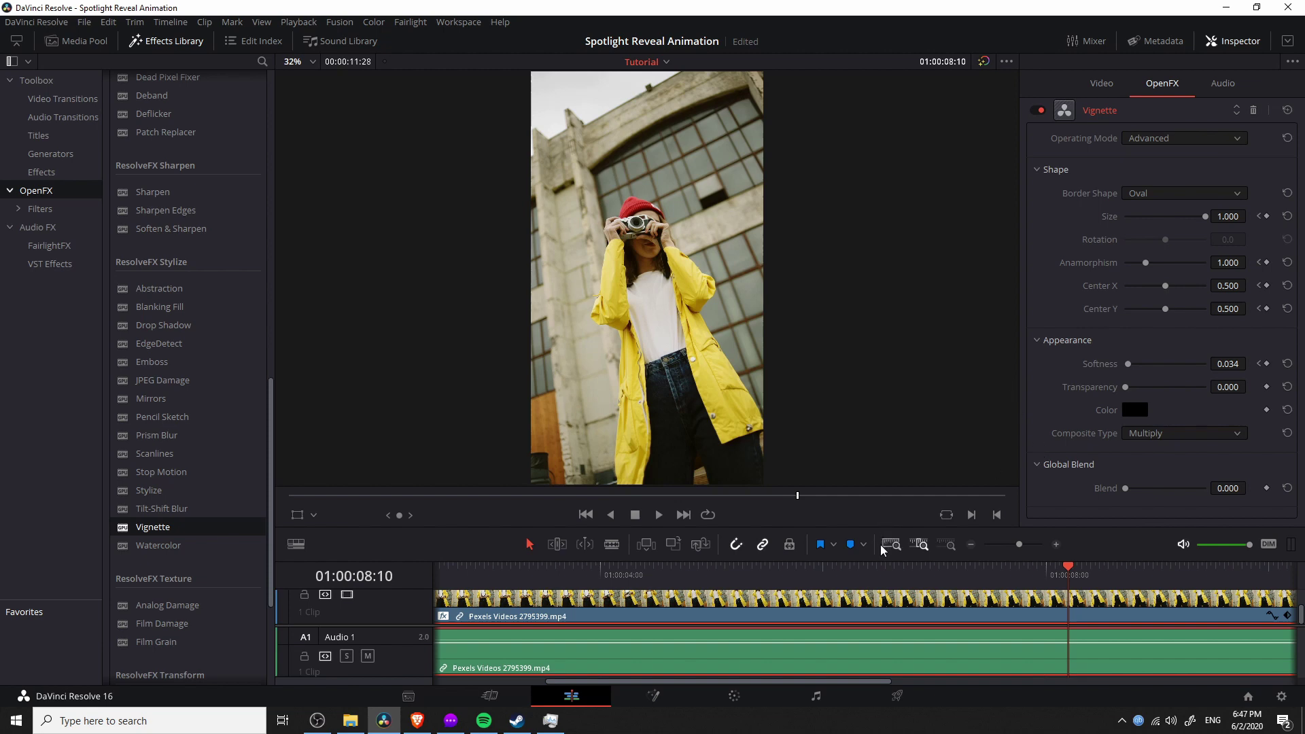
# At 01:00:04:00, shift the spotlight toward the left edge and lower it.
pyautogui.moveTo(854, 575); pyautogui.dragTo(711, 577)
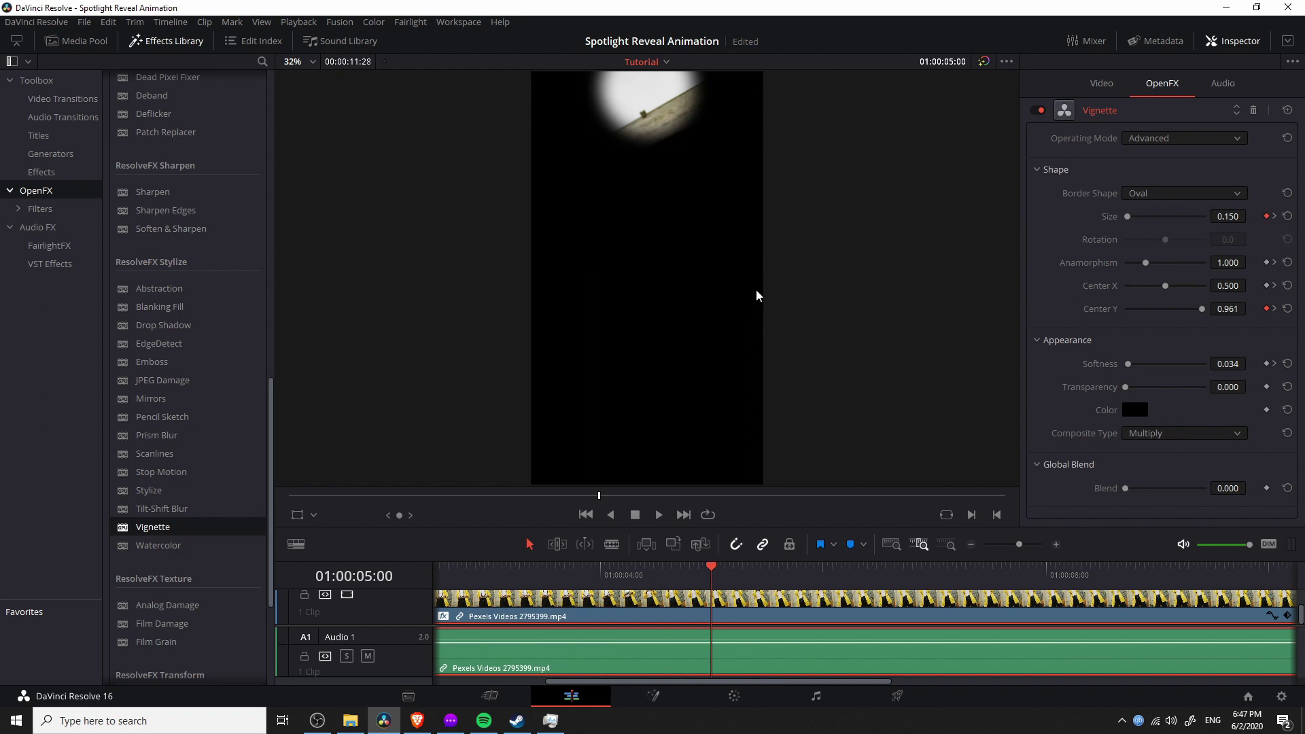
pyautogui.hotkey('shift', 'Left')
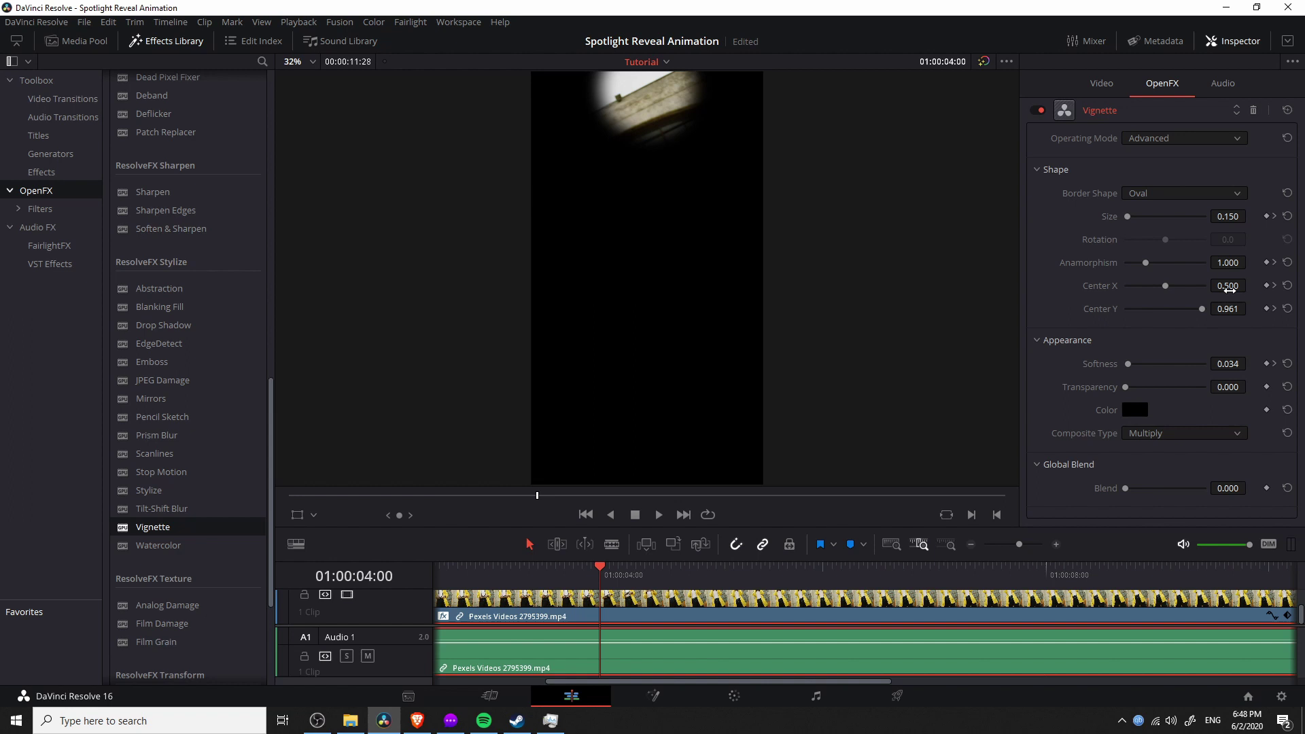
pyautogui.moveTo(1165, 285); pyautogui.dragTo(1125, 285)
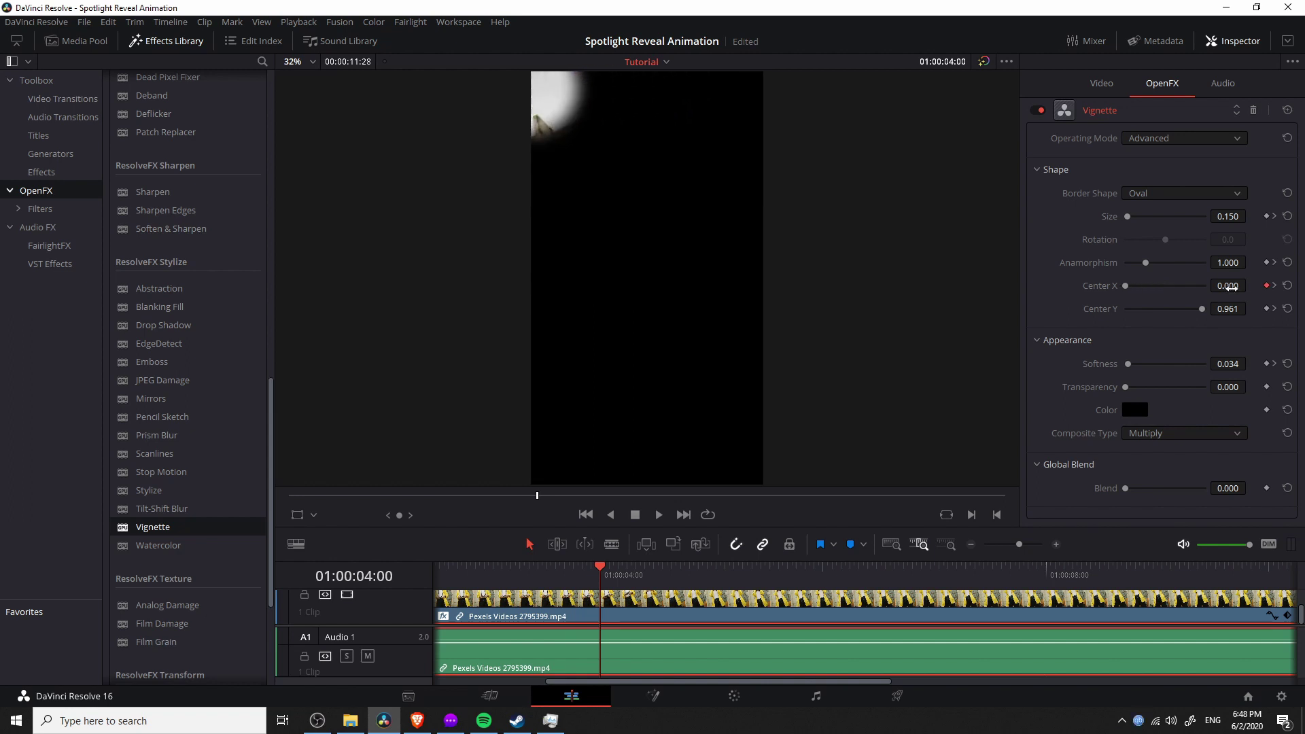
pyautogui.moveTo(1202, 309); pyautogui.dragTo(1231, 309)
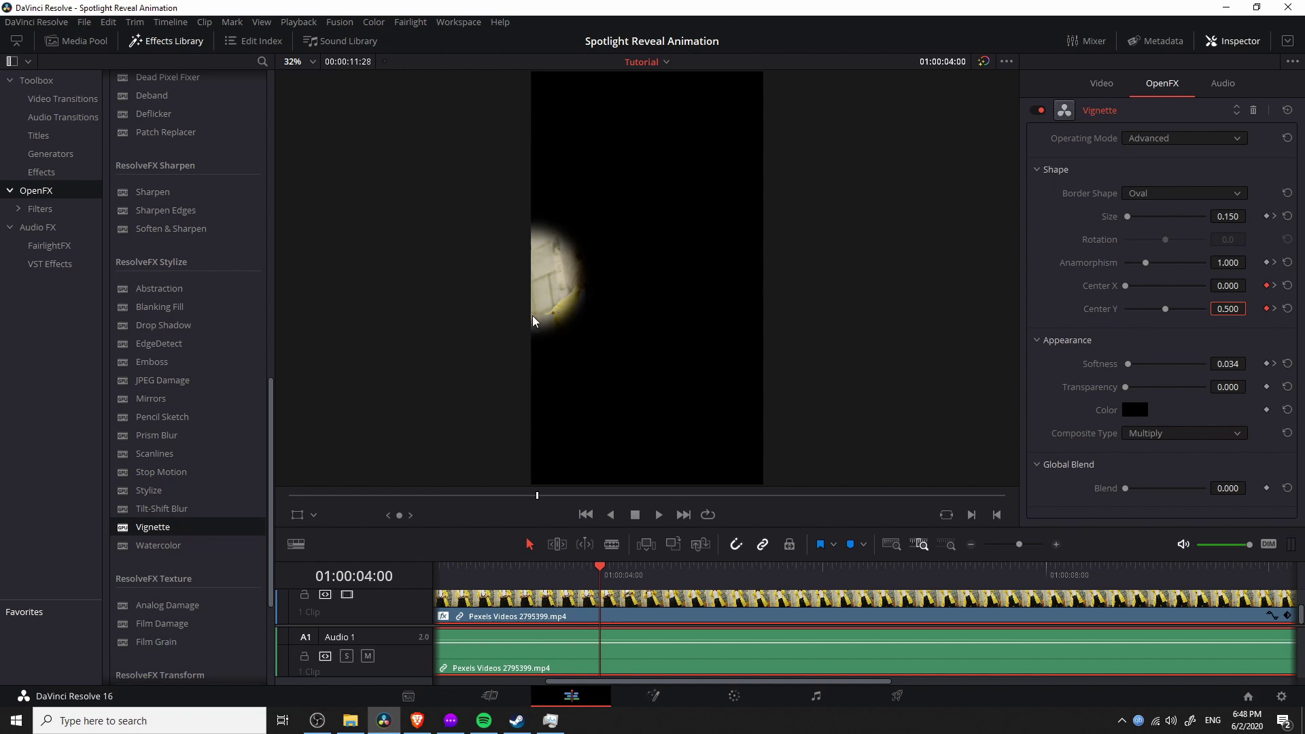
# At 01:00:03:00, place the spotlight at bottom centre with Center X 0.500 and Center Y 0.000.
pyautogui.moveTo(597, 569); pyautogui.dragTo(533, 577)
pyautogui.press('Left')
pyautogui.press('Left')
pyautogui.press('Left')
pyautogui.press('Left')
pyautogui.press('Left')
pyautogui.press('Left')
pyautogui.press('Left')
pyautogui.press('Left')
pyautogui.press('Left')
pyautogui.press('Left')
pyautogui.press('Left')
pyautogui.press('Left')
pyautogui.press('Left')
pyautogui.press('Left')
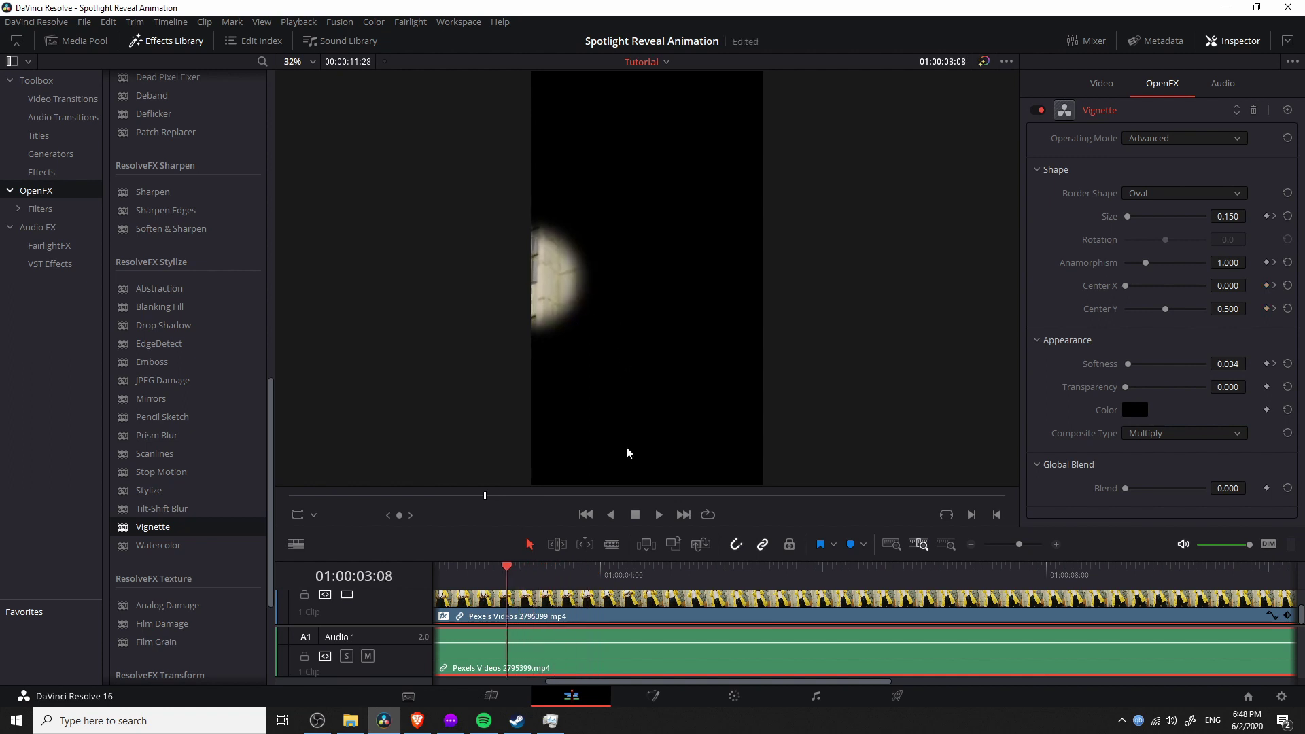
pyautogui.press('Left')
pyautogui.press('Left')
pyautogui.press('Left')
pyautogui.press('Left')
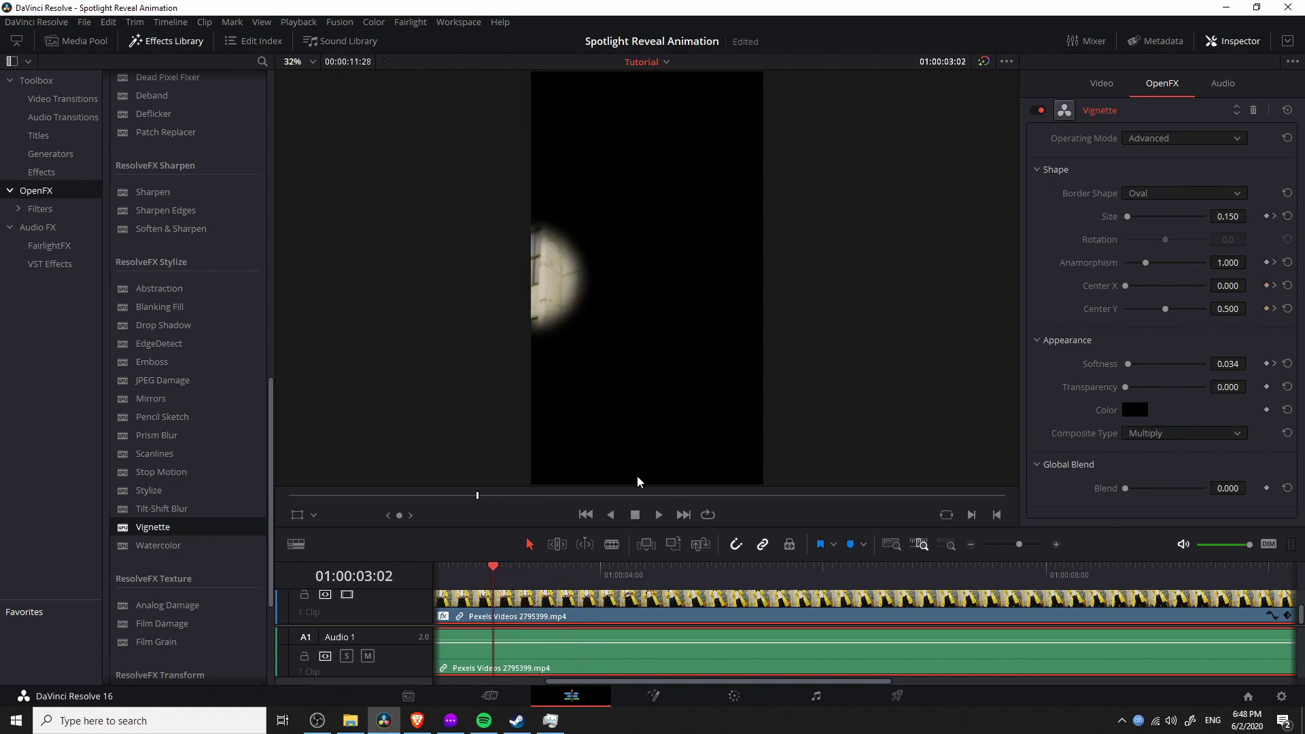
pyautogui.press('Left')
pyautogui.press('Left')
pyautogui.click(1228, 285)
pyautogui.write('05')
pyautogui.press('Return')
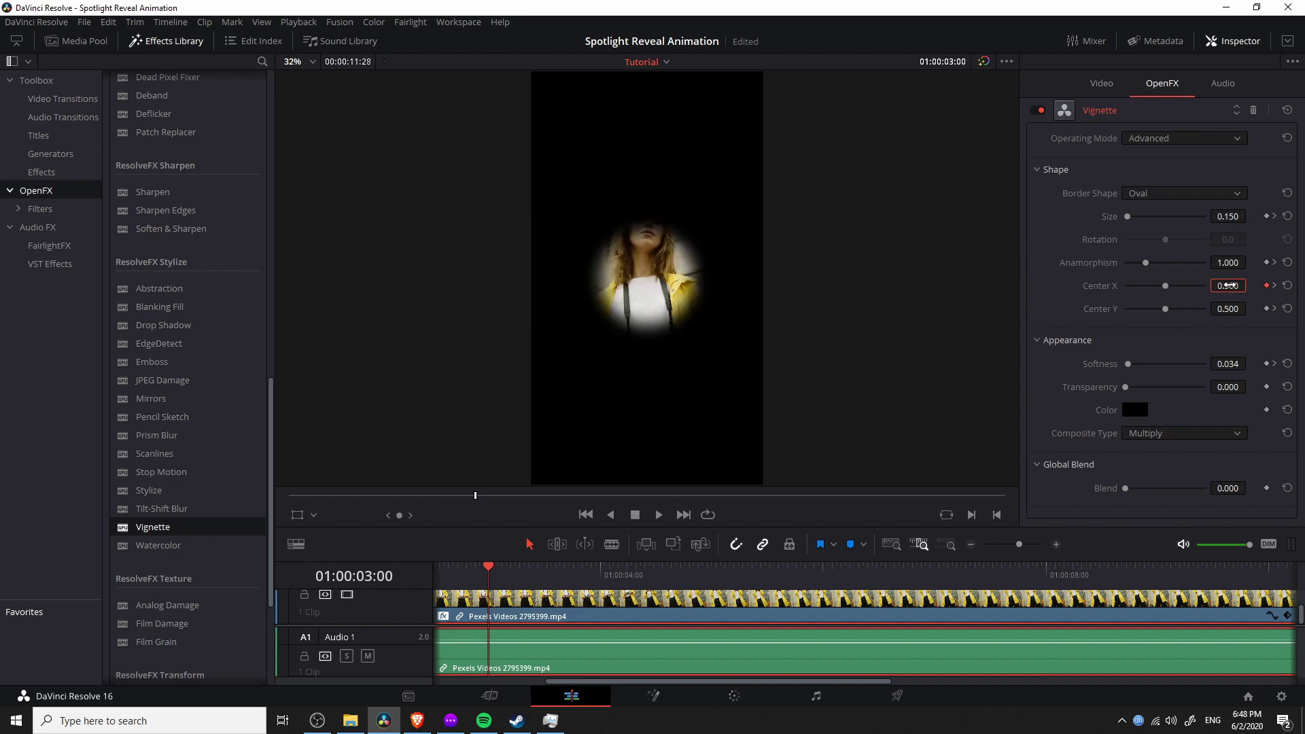
pyautogui.click(1226, 309)
pyautogui.write('0')
pyautogui.press('Return')
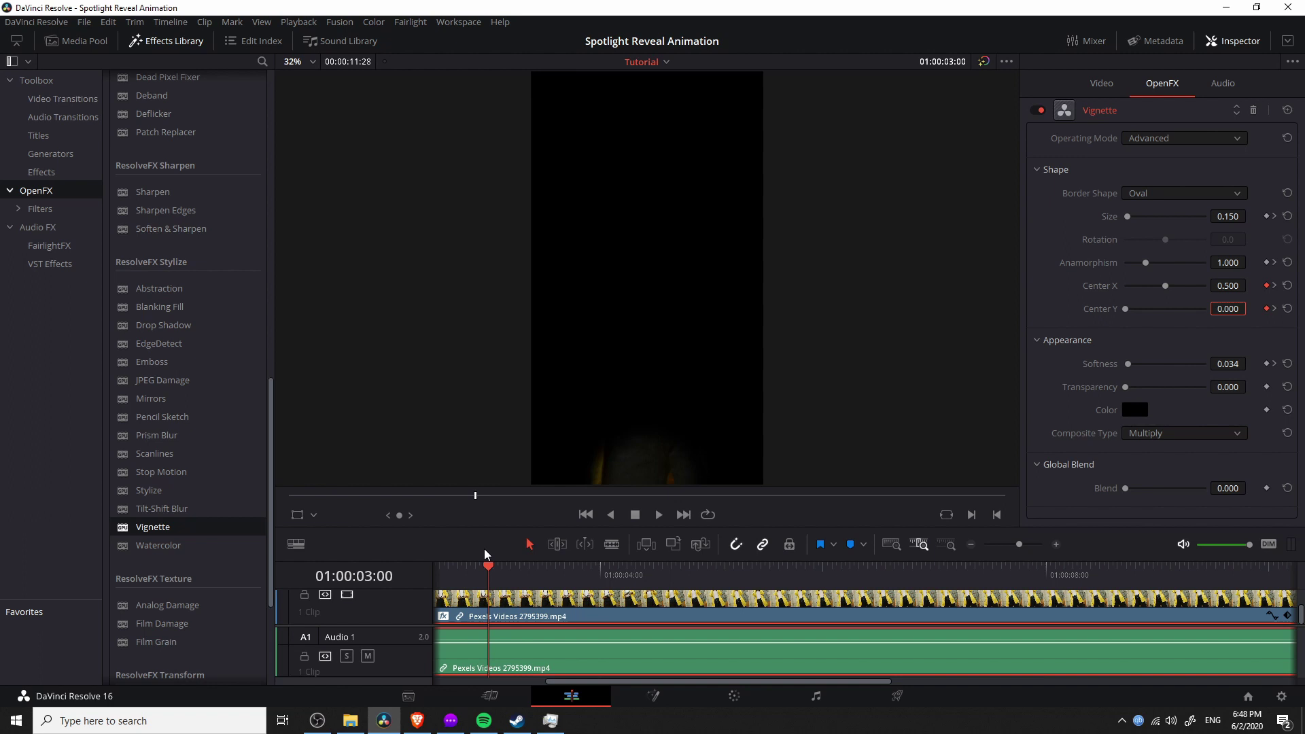
pyautogui.moveTo(488, 567); pyautogui.dragTo(533, 565)
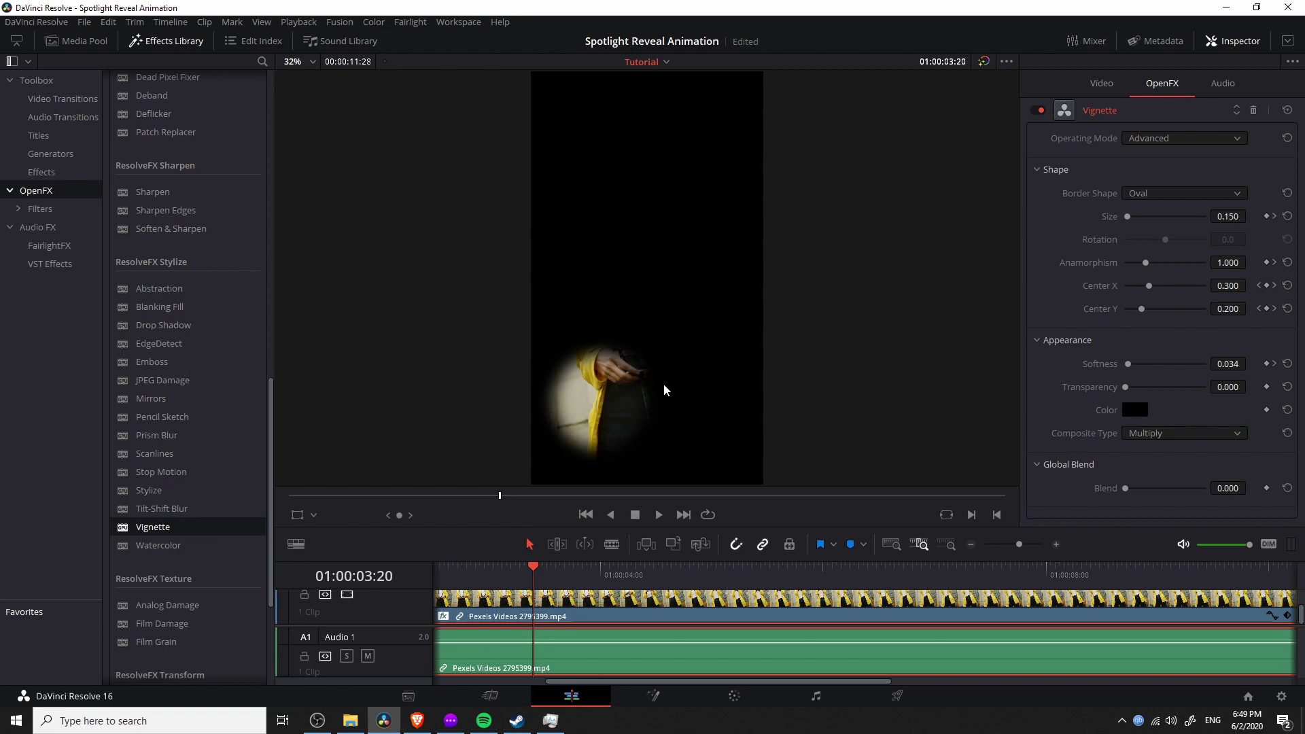
# Raise the 01:00:03:00 keyframe to Center Y 0.140 and nudge the 01:00:05:00 spotlight lower to 0.873.
pyautogui.click(1258, 309)
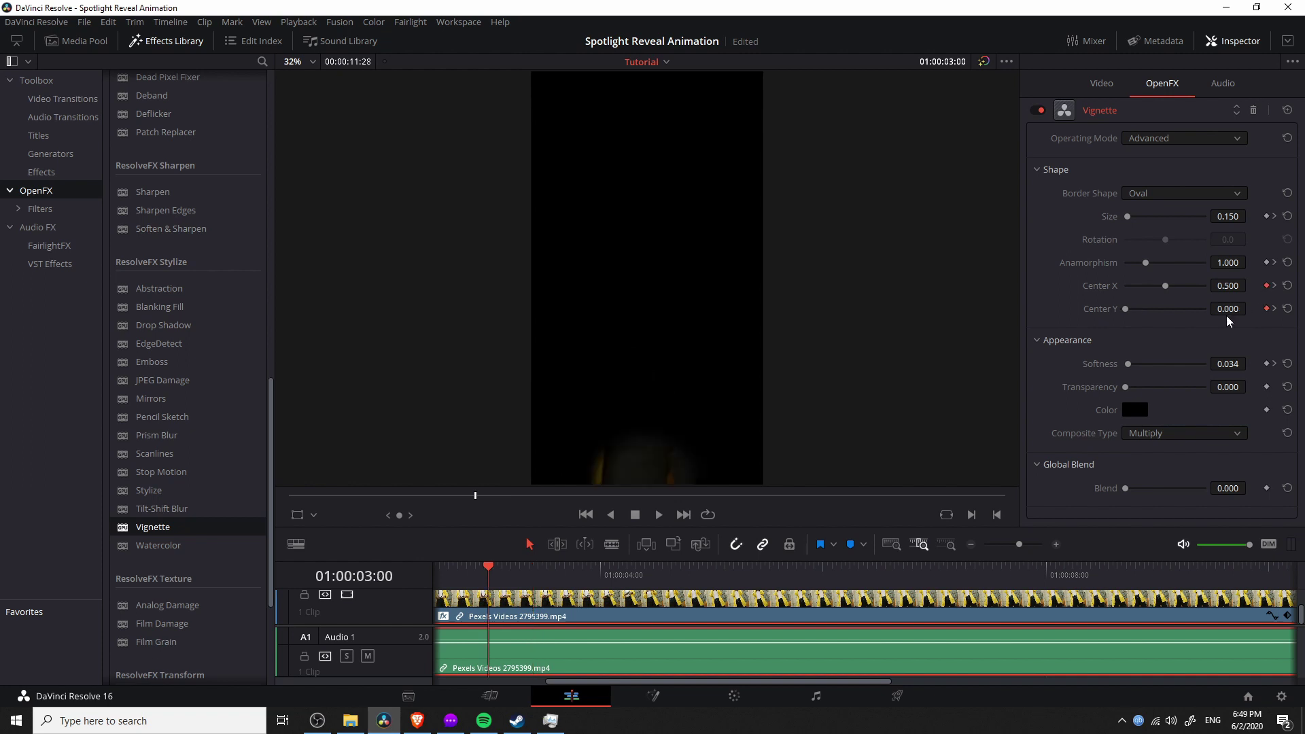
pyautogui.moveTo(1228, 310); pyautogui.dragTo(1251, 308)
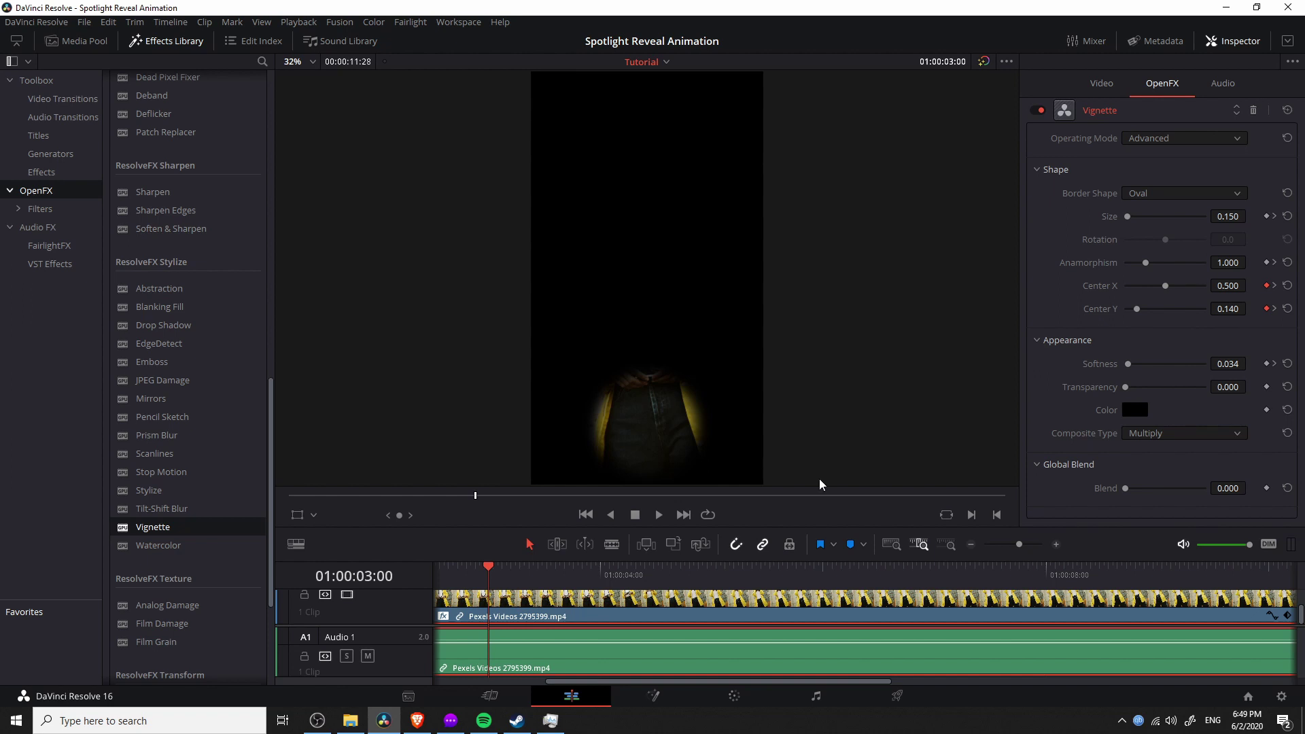
pyautogui.moveTo(486, 564); pyautogui.dragTo(714, 588)
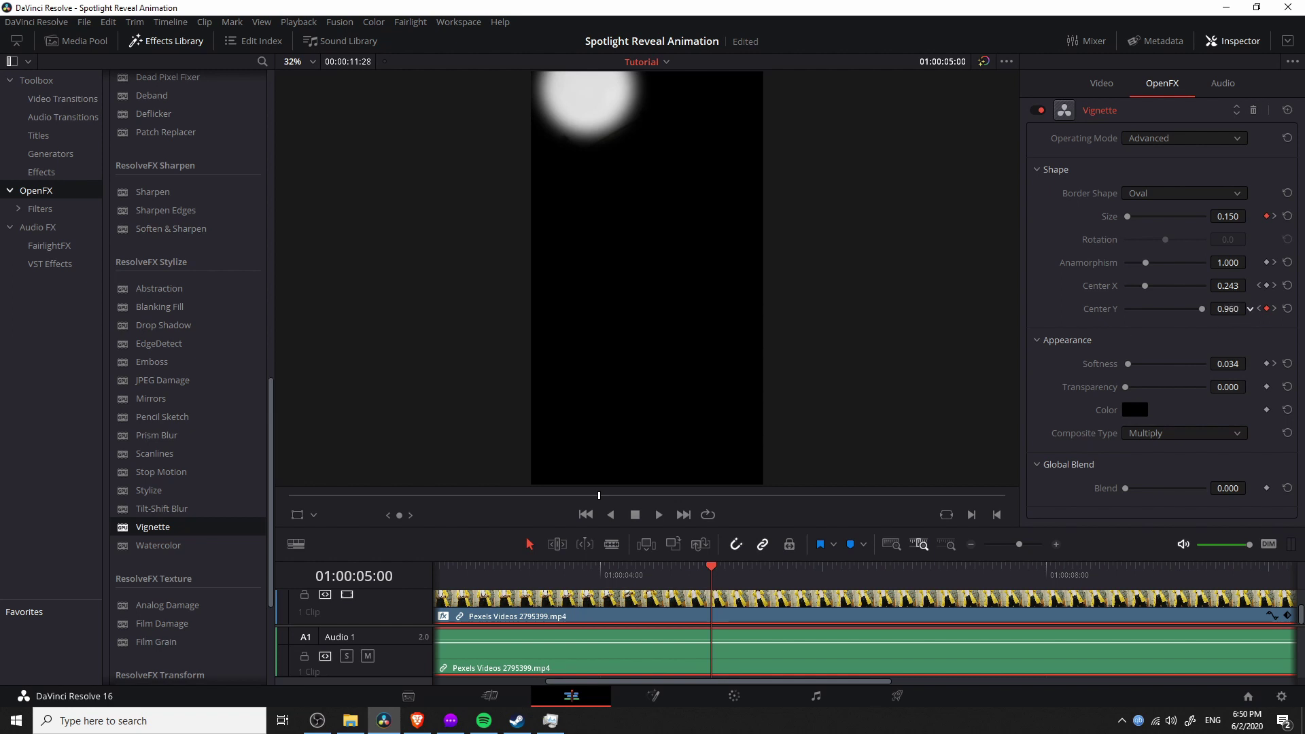
pyautogui.moveTo(1250, 310); pyautogui.dragTo(1250, 310)
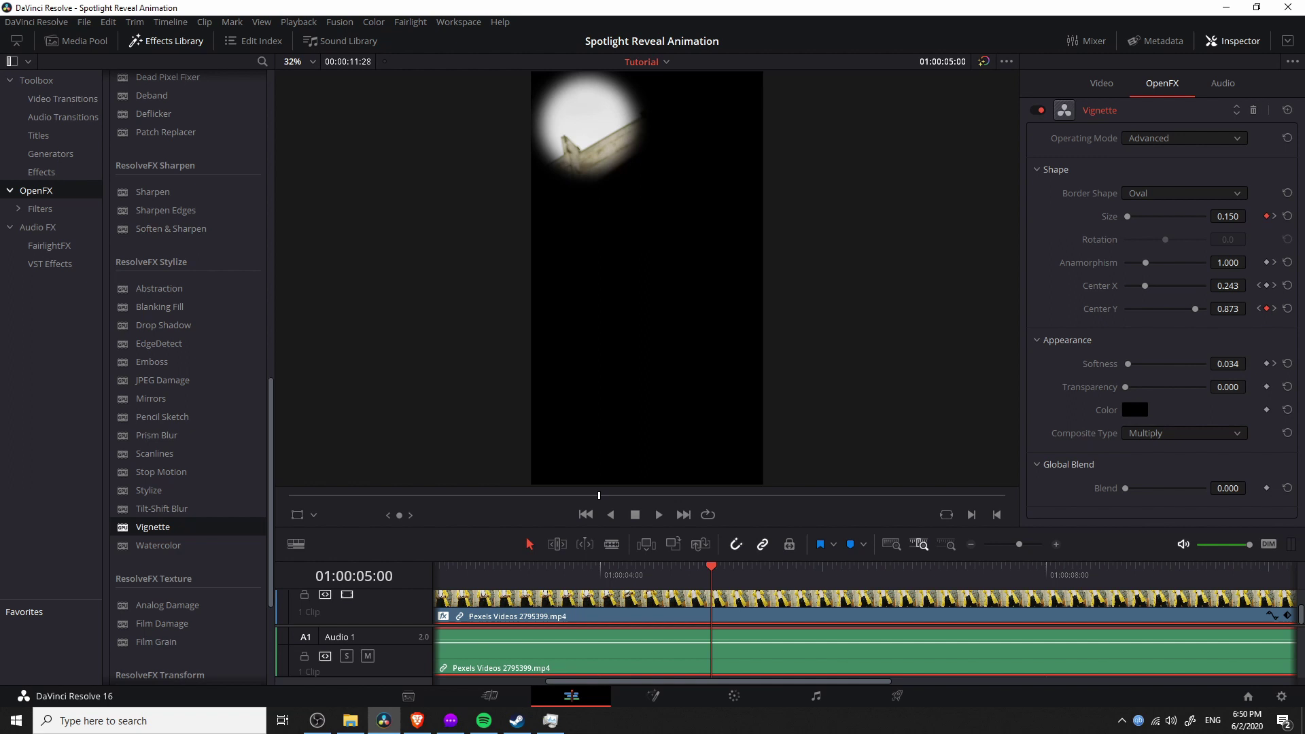
# Set the spotlight's Center X to 0.500 at 01:00:05:00.
pyautogui.doubleClick(1228, 286)
pyautogui.write('0.5')
pyautogui.press('Return')
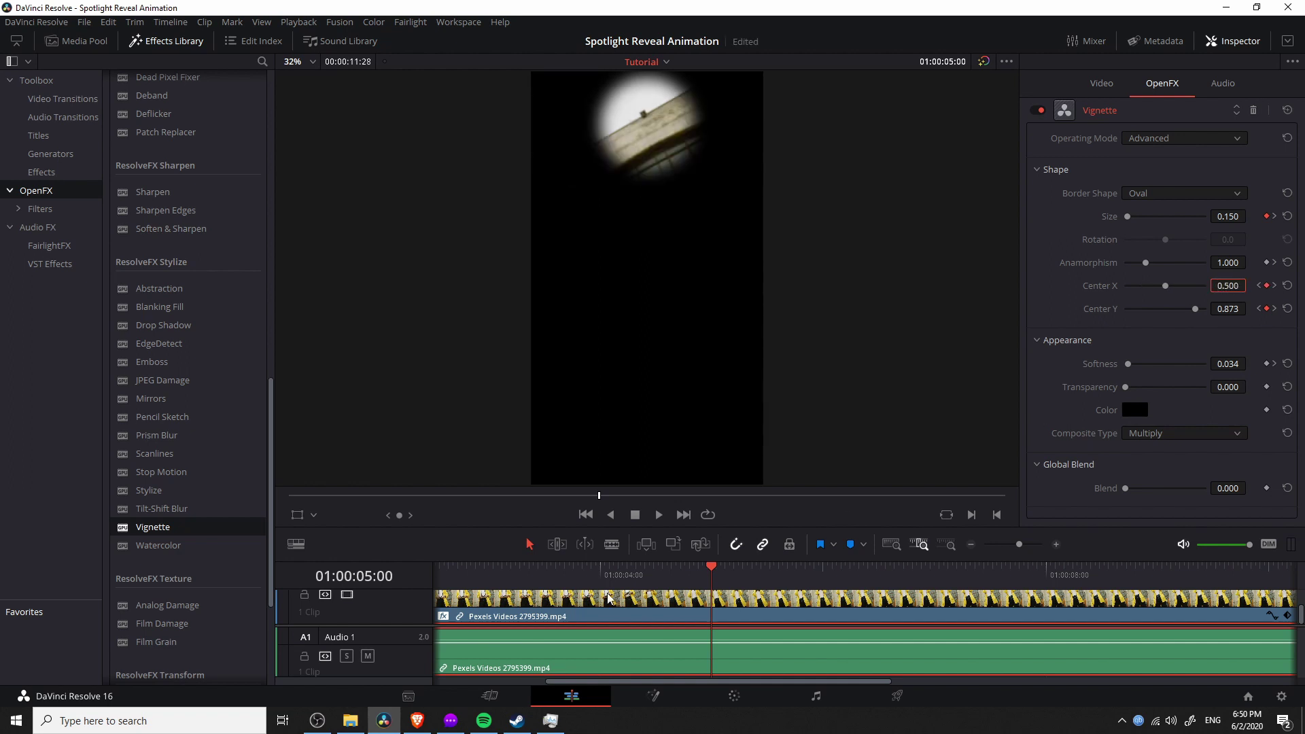
# Preview the bouncing spotlight animation from about 01:00:02:44, then return toward 01:00:02:00.
pyautogui.moveTo(606, 564); pyautogui.dragTo(504, 569)
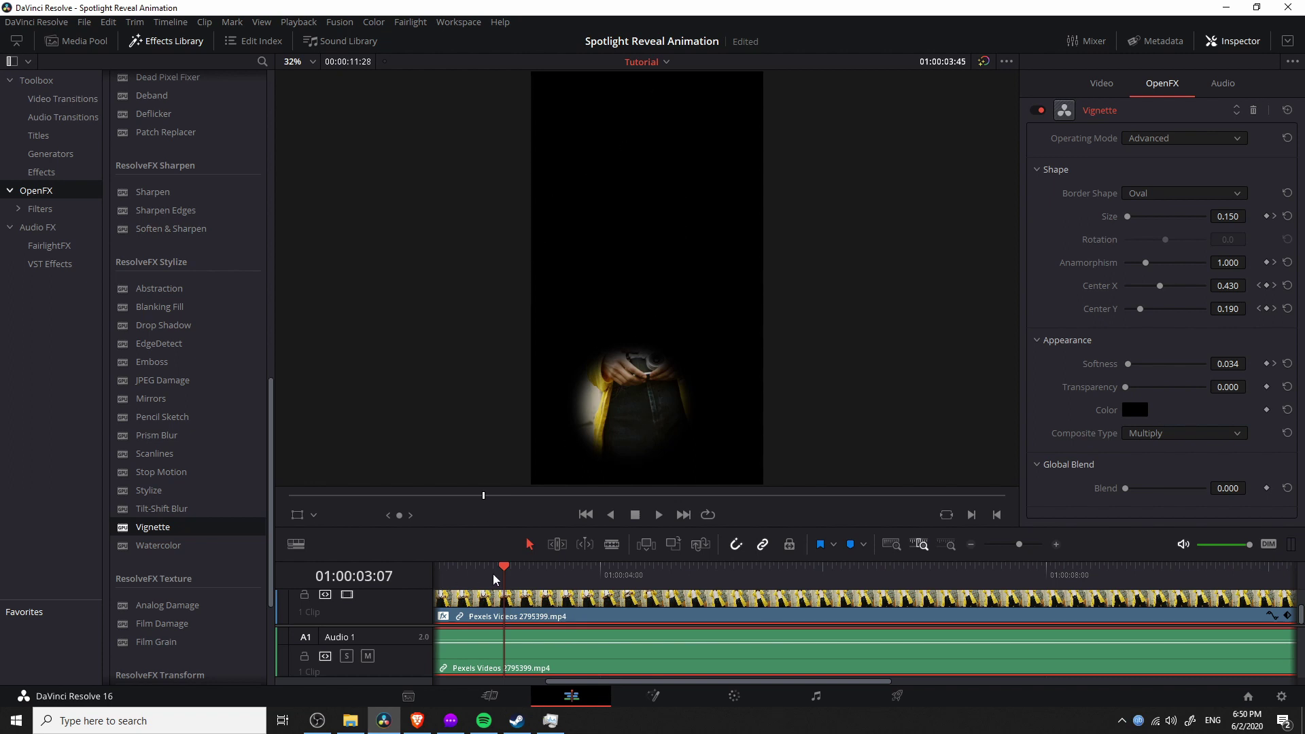
pyautogui.moveTo(493, 575); pyautogui.dragTo(476, 577)
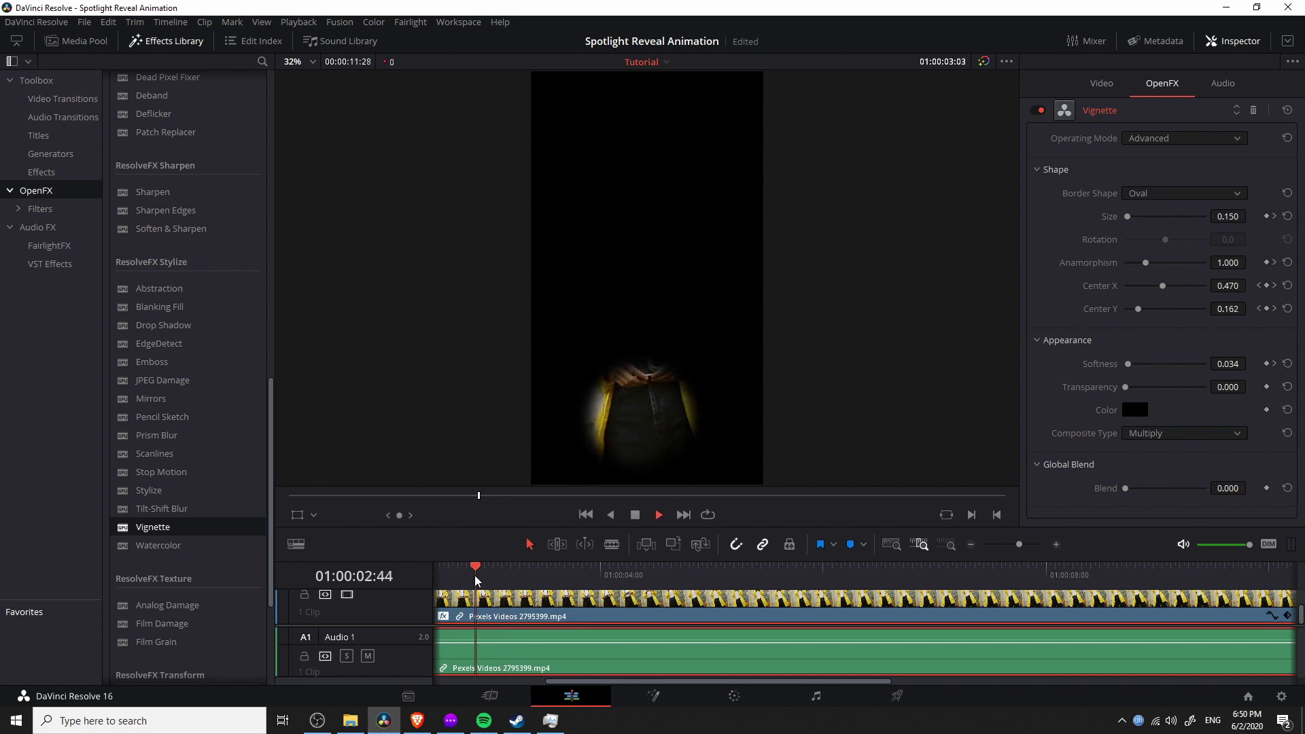
pyautogui.press('space')
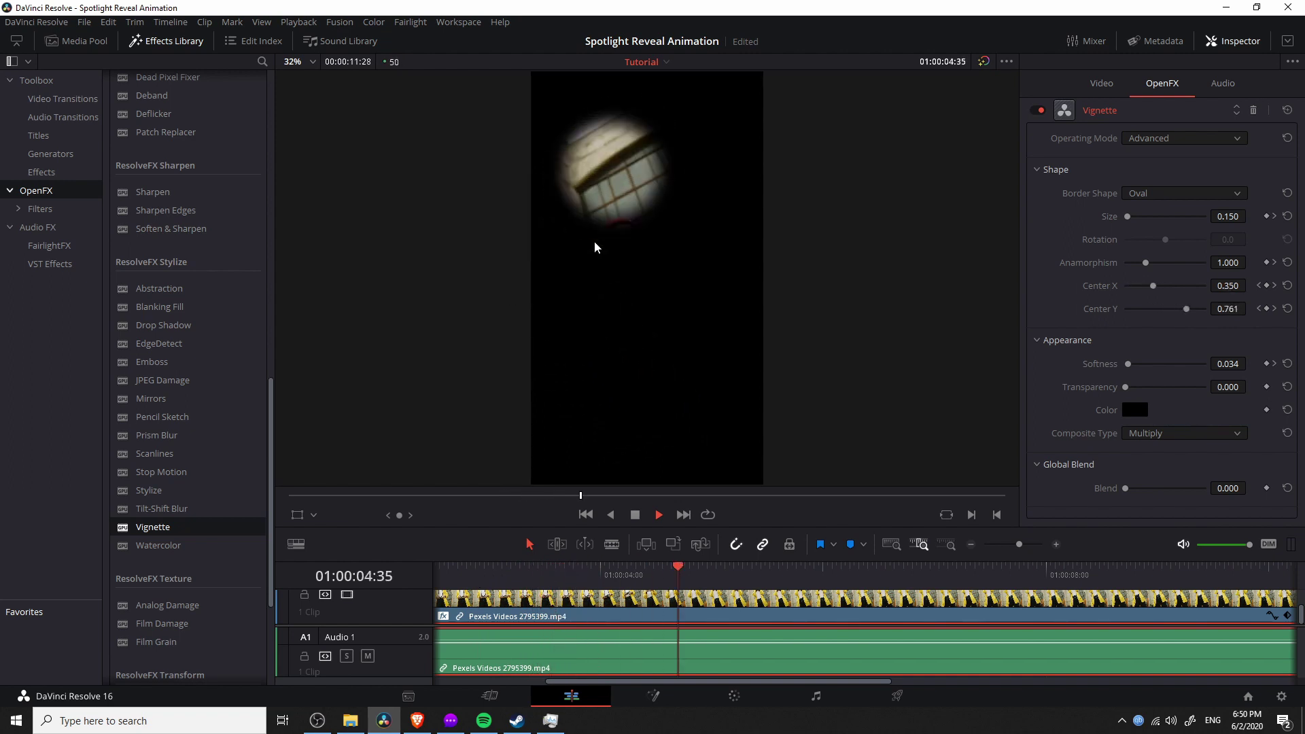
pyautogui.press('space')
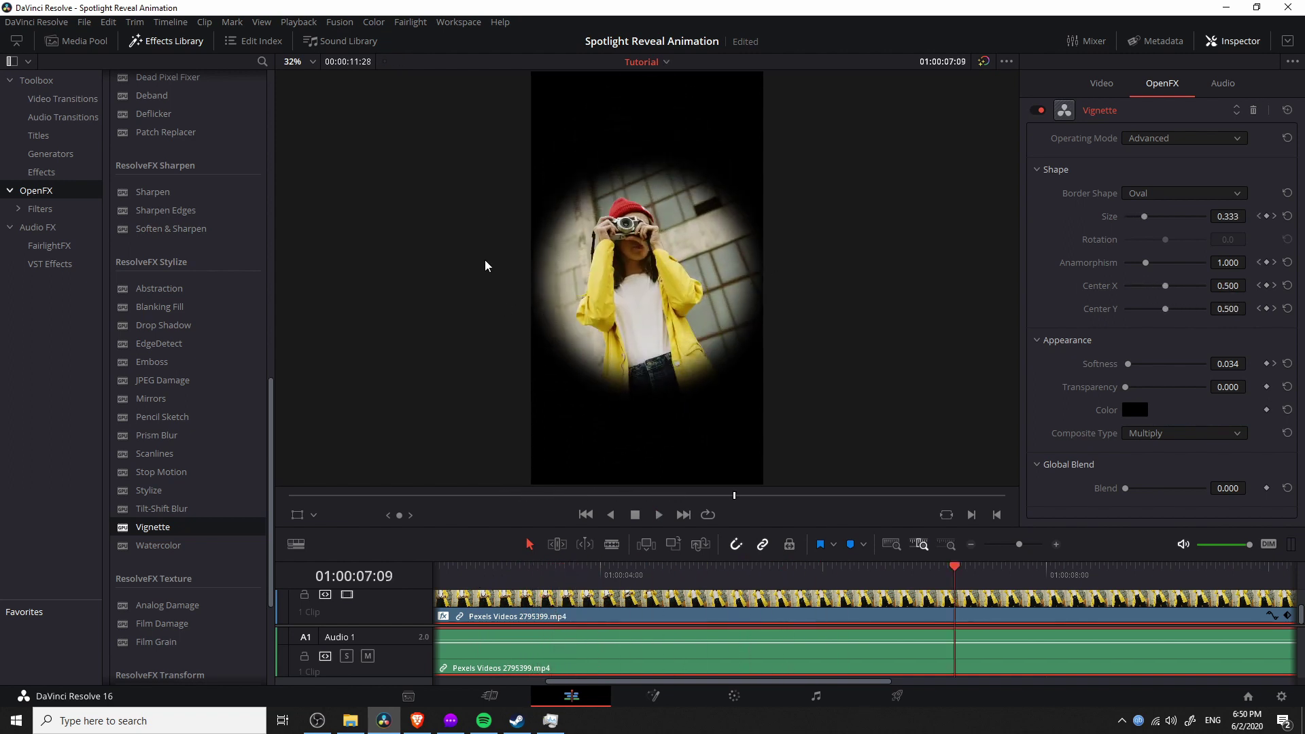
pyautogui.press('[')
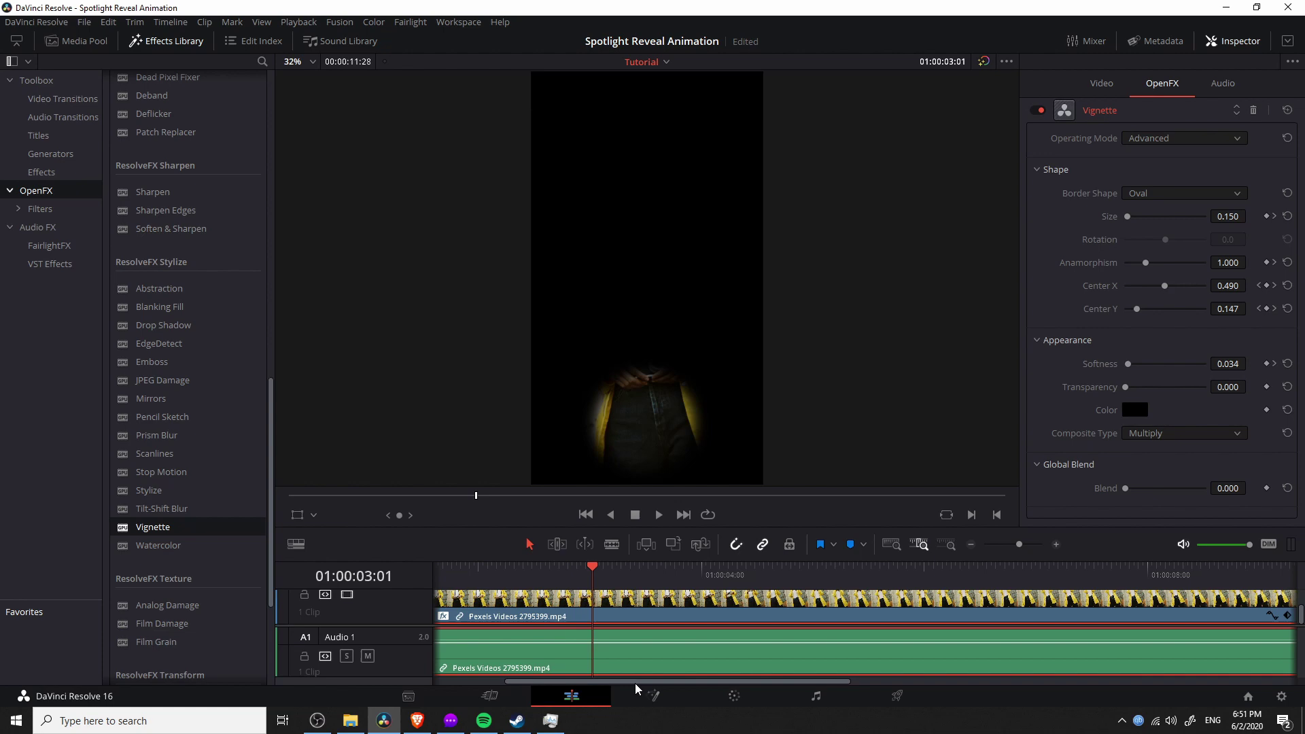
pyautogui.moveTo(635, 684); pyautogui.dragTo(547, 683)
pyautogui.moveTo(652, 573); pyautogui.dragTo(601, 576)
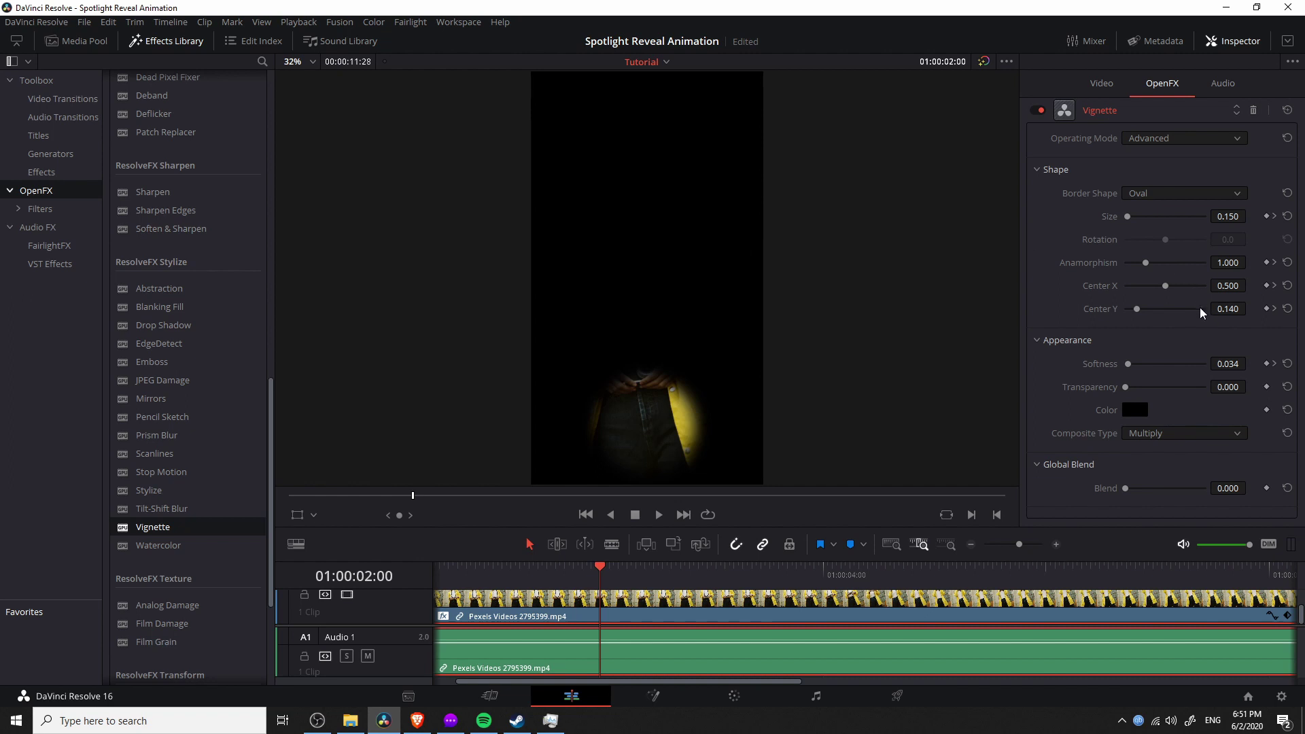
# At 01:00:02:00, keyframe the spotlight at the right edge, Center X 1.000 and Center Y 0.500, and preview it.
pyautogui.moveTo(1165, 285); pyautogui.dragTo(1205, 285)
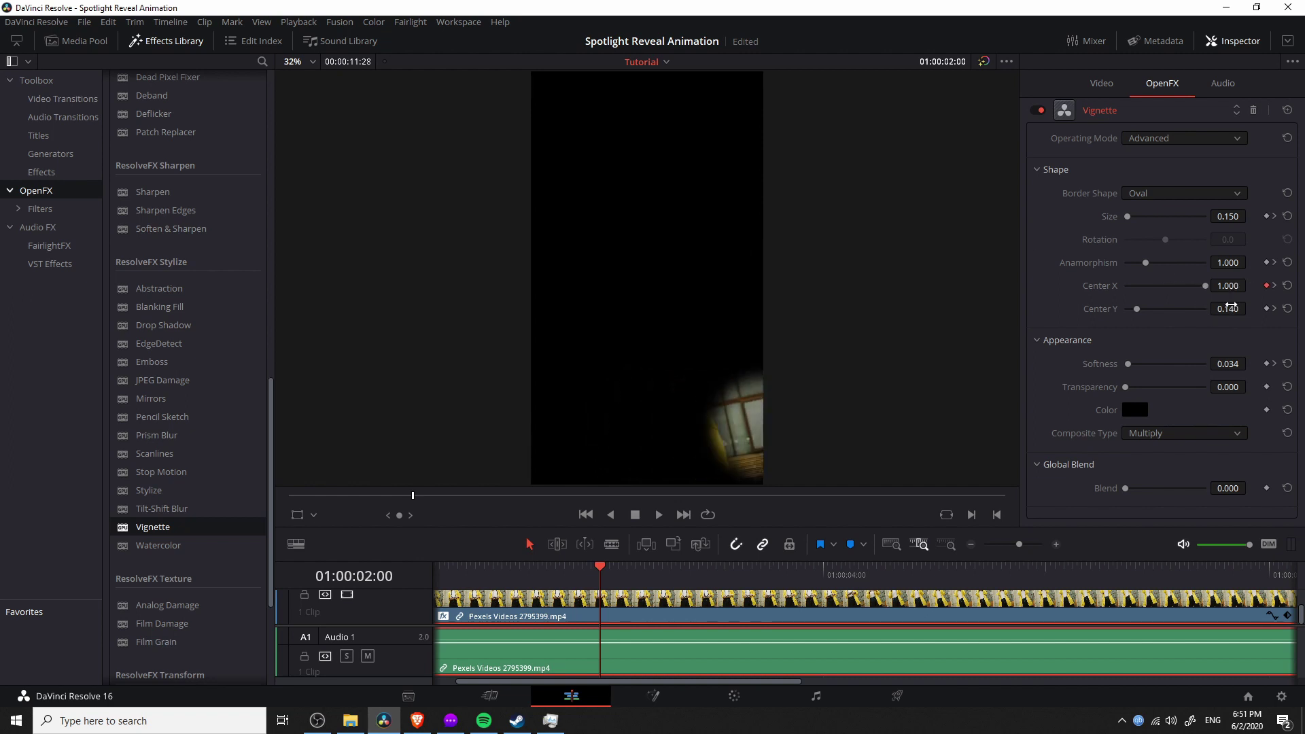
pyautogui.click(1231, 306)
pyautogui.write('0.5')
pyautogui.press('Return')
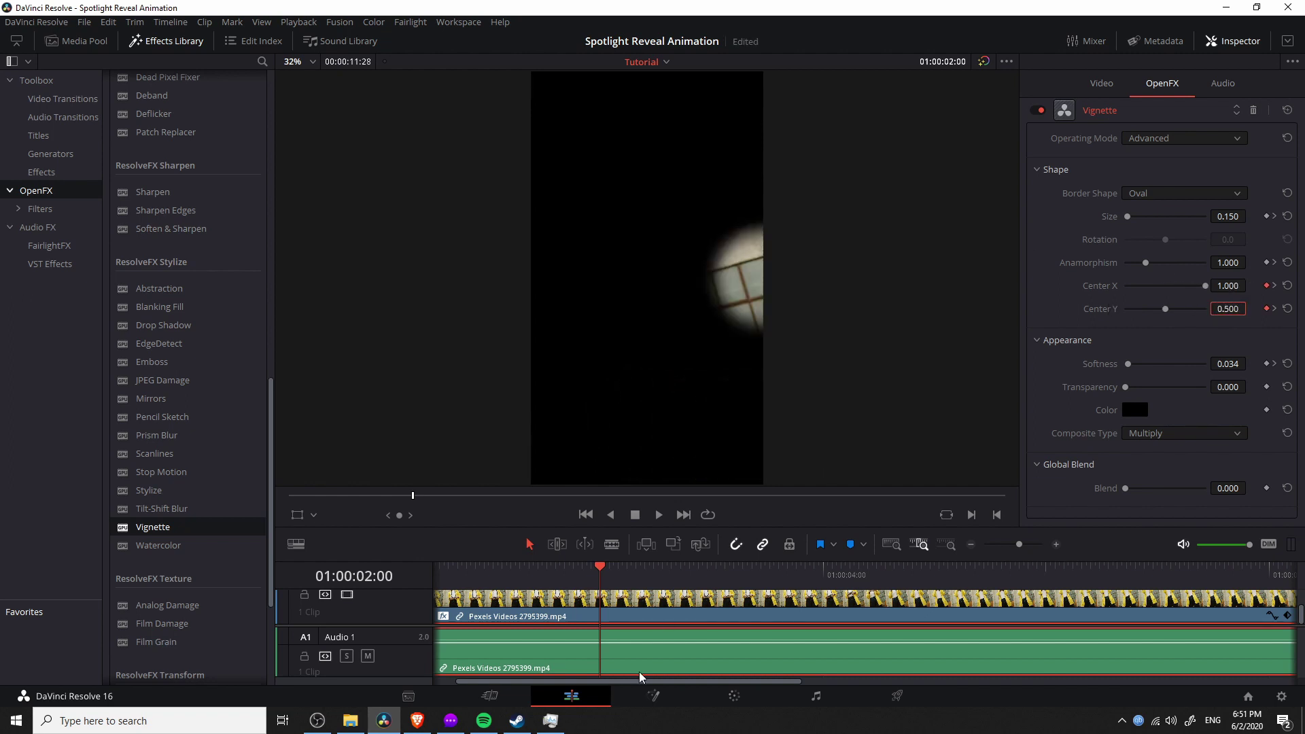
pyautogui.press('space')
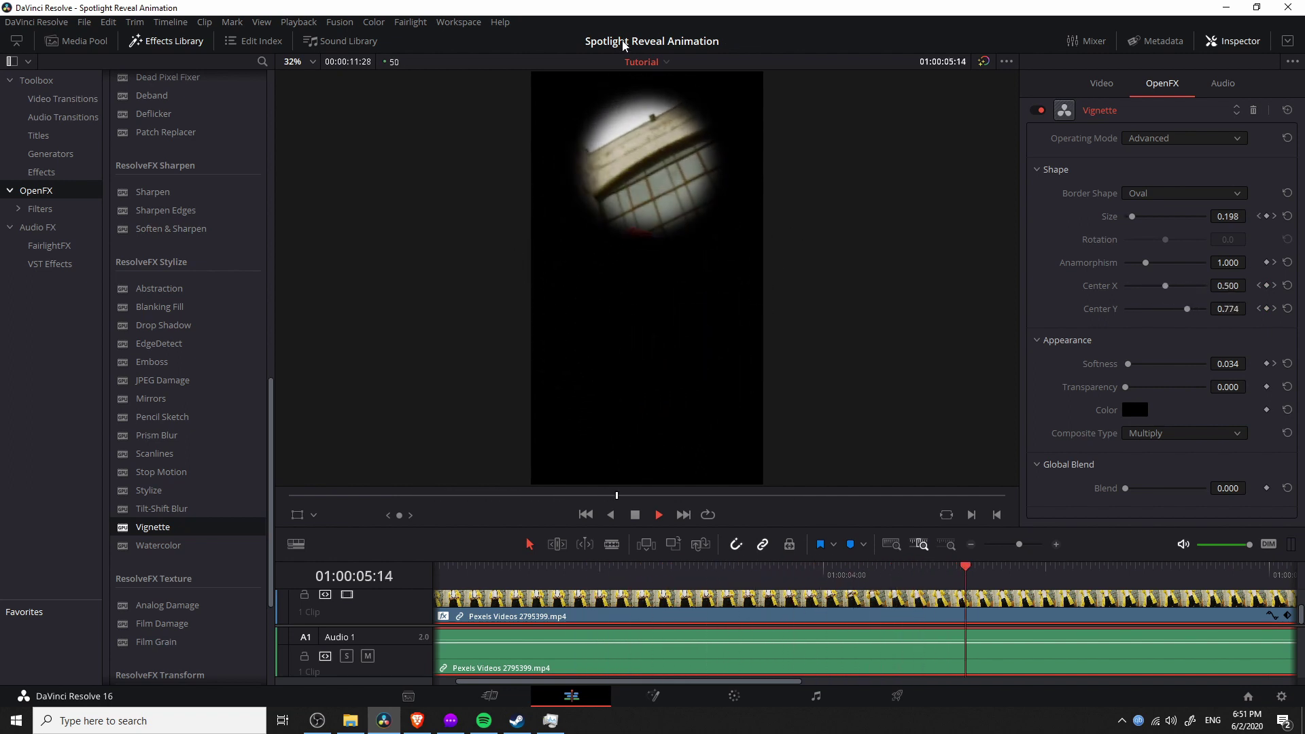
pyautogui.press('space')
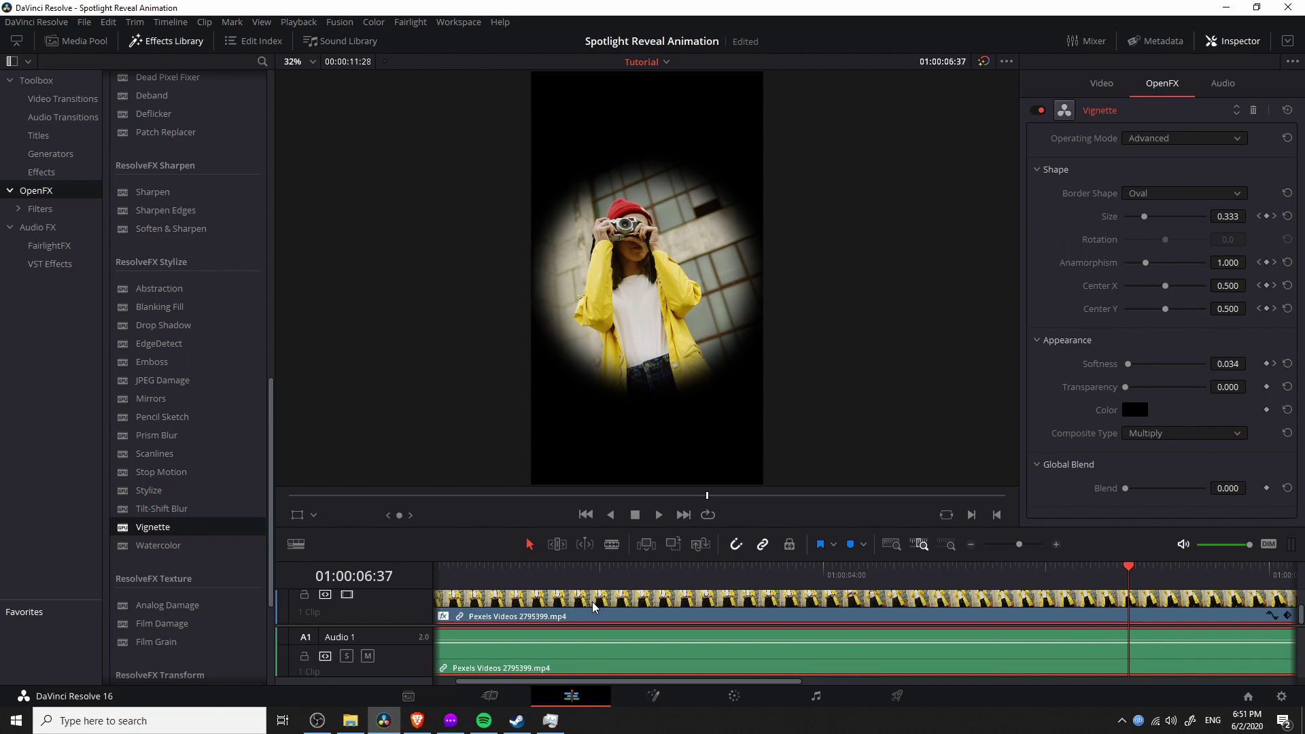
pyautogui.press('[')
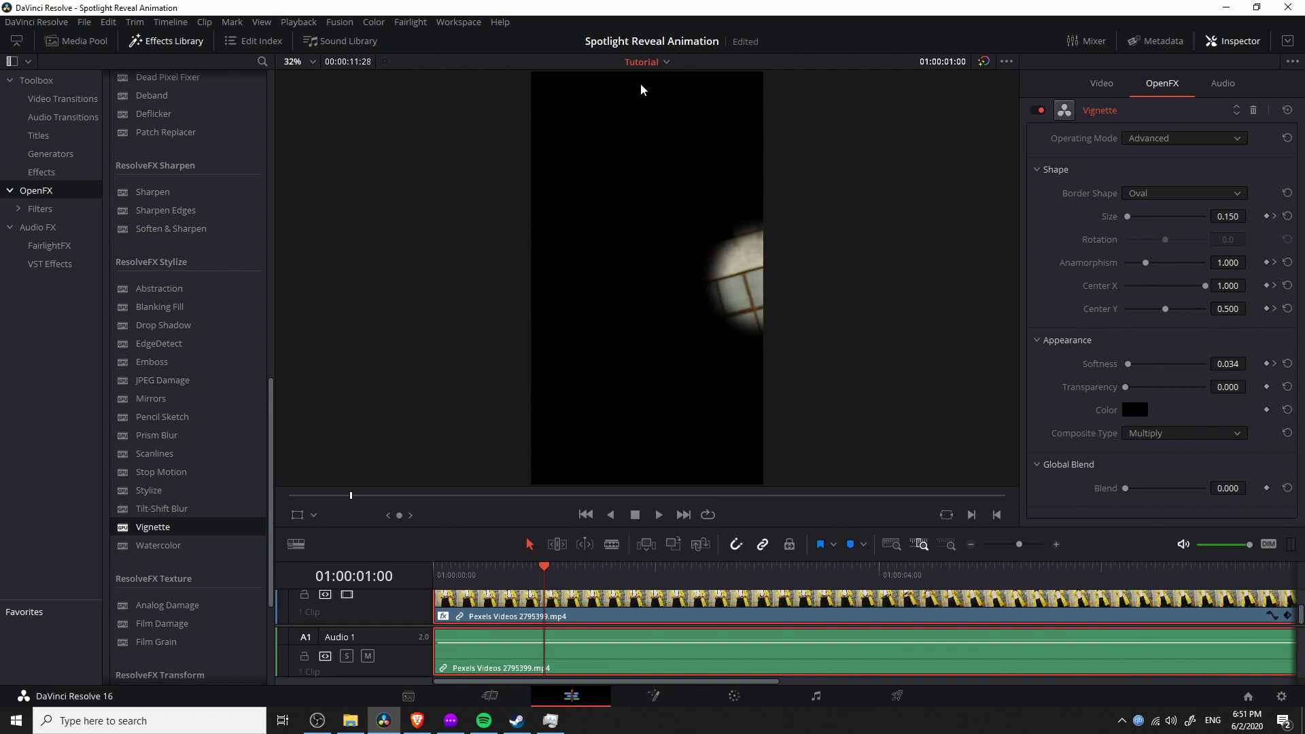
# At 01:00:01:00, keyframe the spotlight's Center X at 0.500.
pyautogui.click(1227, 286)
pyautogui.write('0.5')
pyautogui.press('Return')
pyautogui.hotkey('ctrl', 'z')
pyautogui.click(1228, 286)
pyautogui.write('0.5')
pyautogui.press('Return')
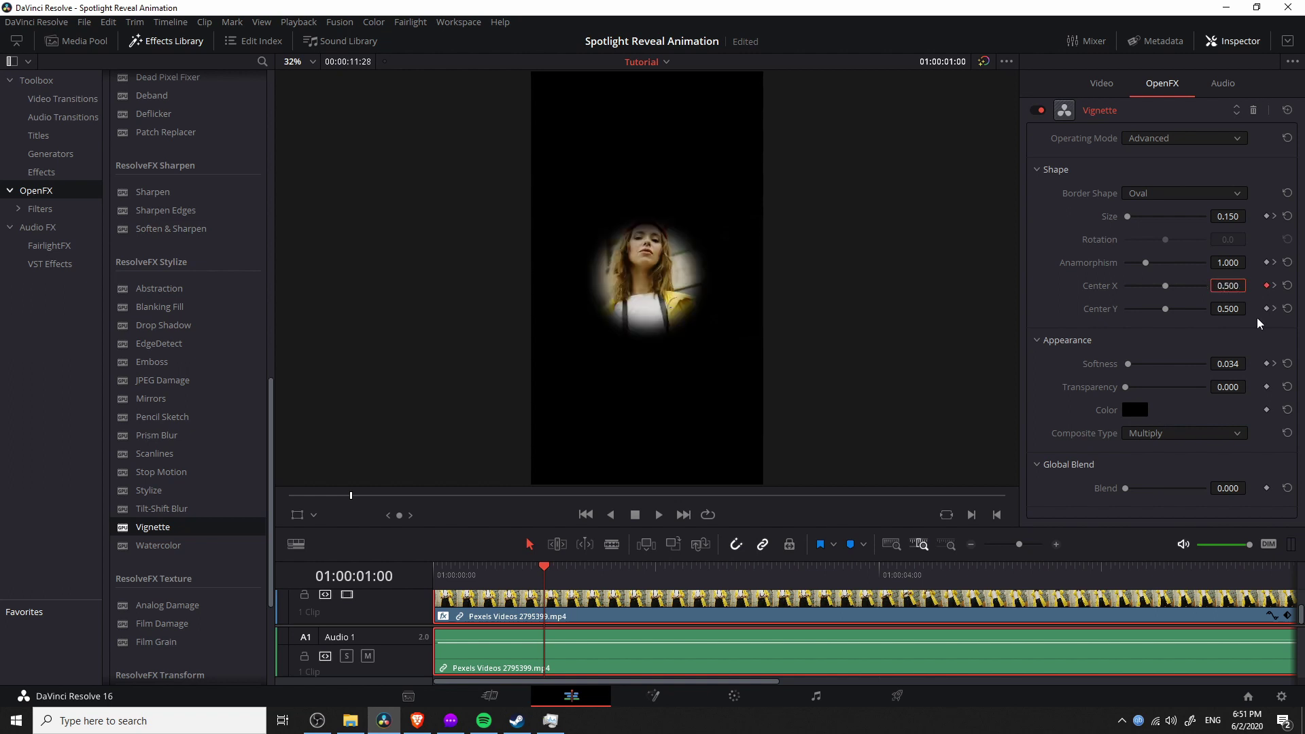
# Set Center Y to 0.875 and add a Size keyframe at 01:00:01:00.
pyautogui.click(1231, 310)
pyautogui.write('0')
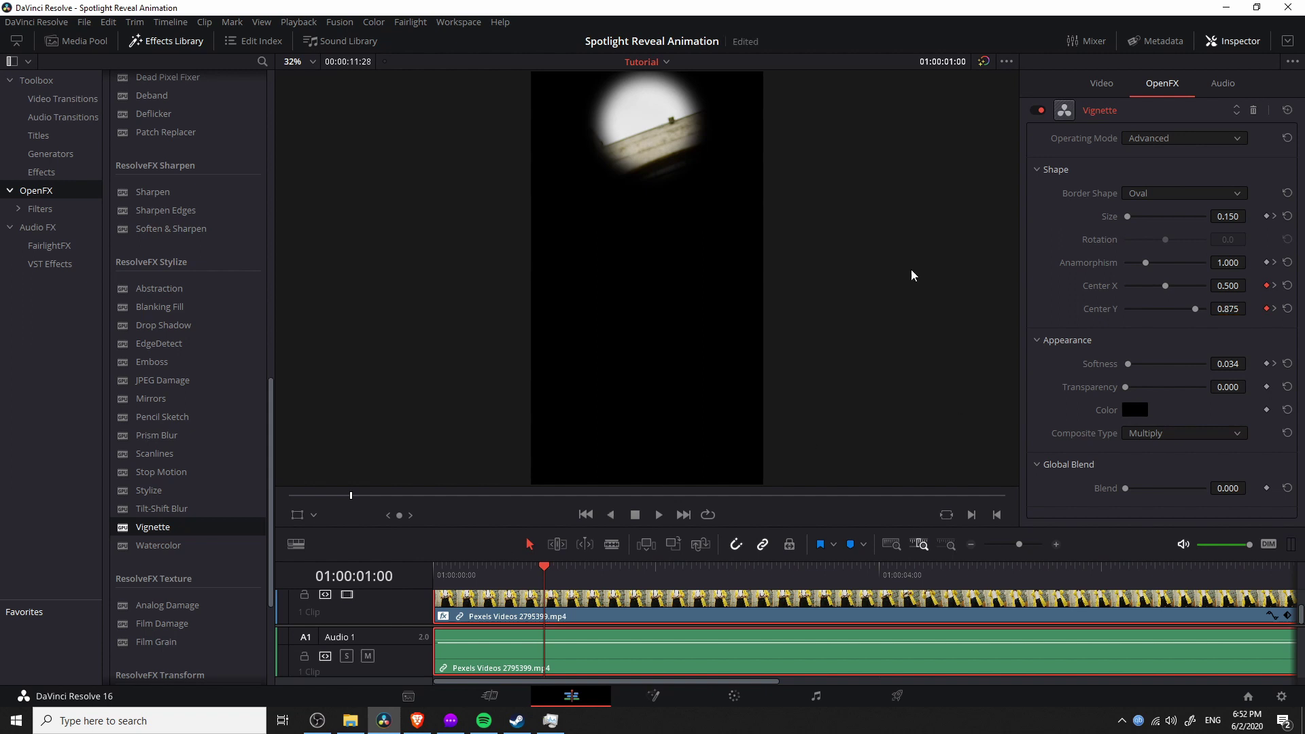
pyautogui.click(1267, 216)
# On the first frame, set Size 0.010 and Center X 0.000, then save the project.
pyautogui.moveTo(542, 576); pyautogui.dragTo(422, 577)
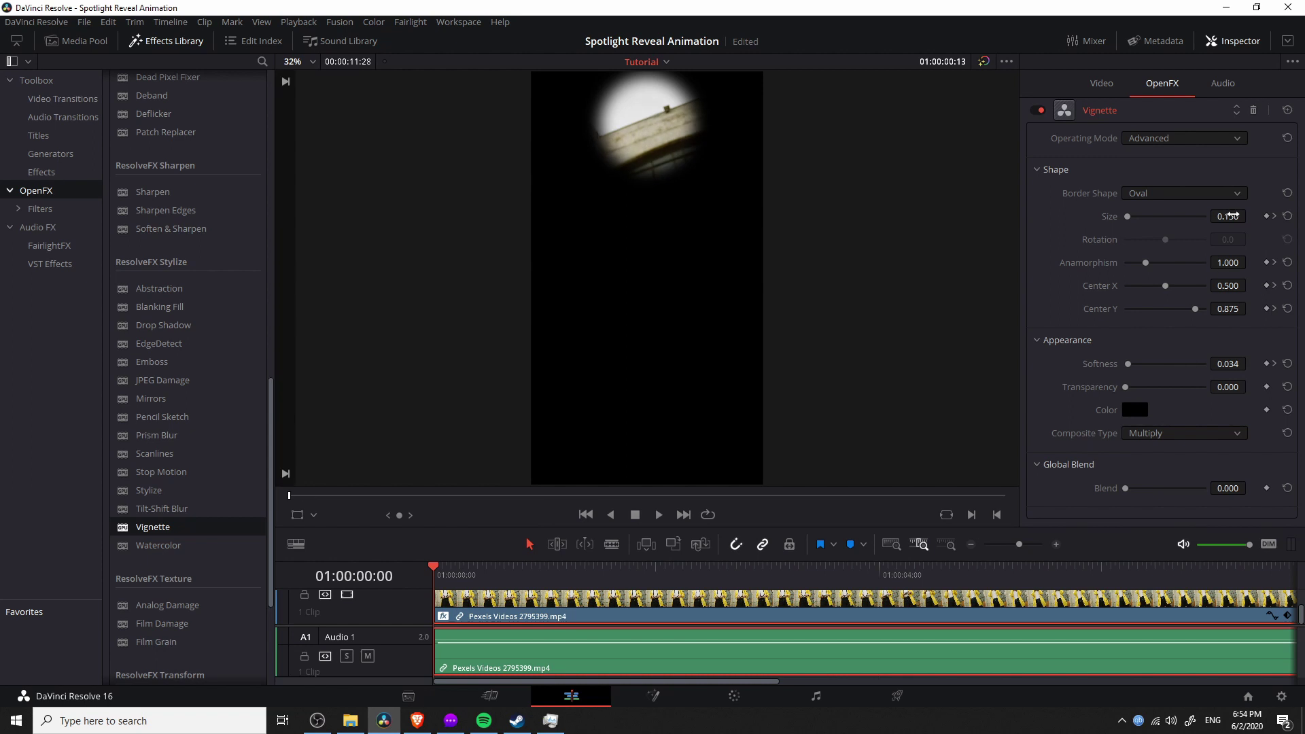
pyautogui.moveTo(1239, 217); pyautogui.dragTo(1238, 218)
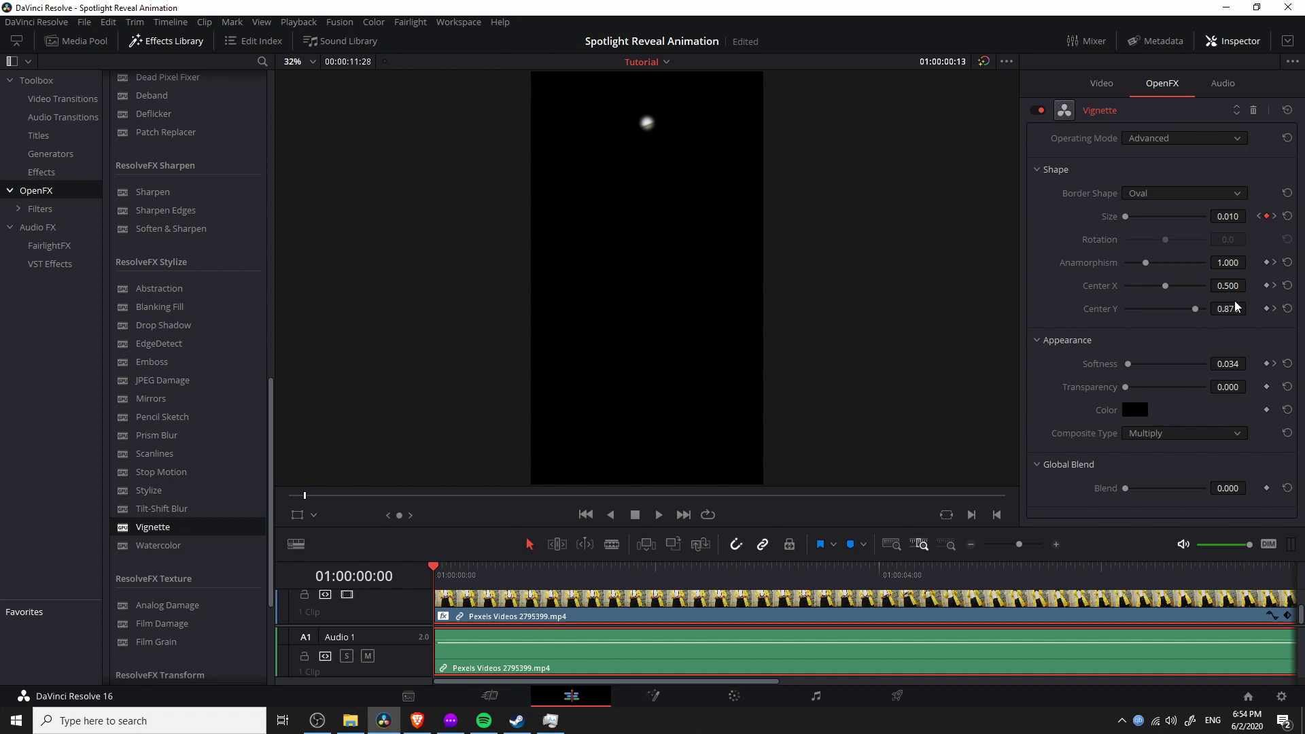
pyautogui.hotkey('ctrl', 's')
pyautogui.moveTo(1211, 288); pyautogui.dragTo(1211, 288)
pyautogui.hotkey('ctrl', 's')
pyautogui.click(659, 515)
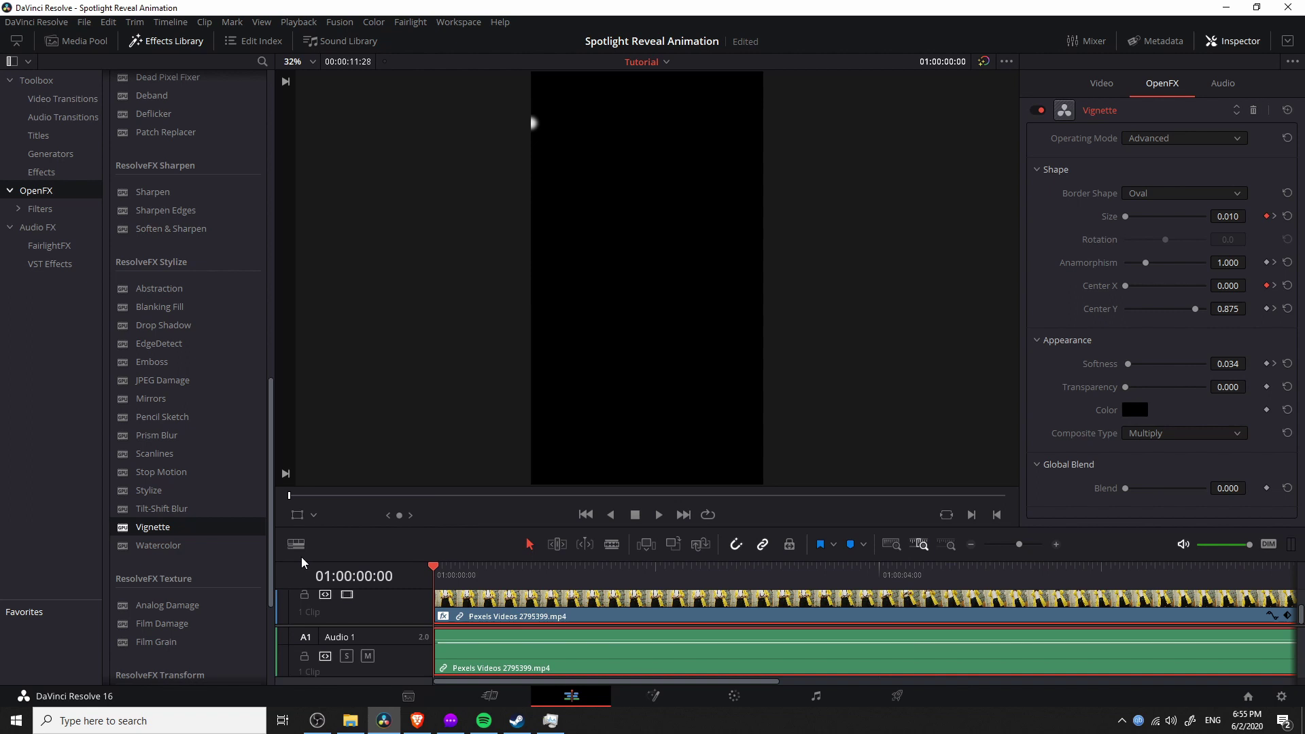
# Play the spotlight animation from the start.
pyautogui.press('space')
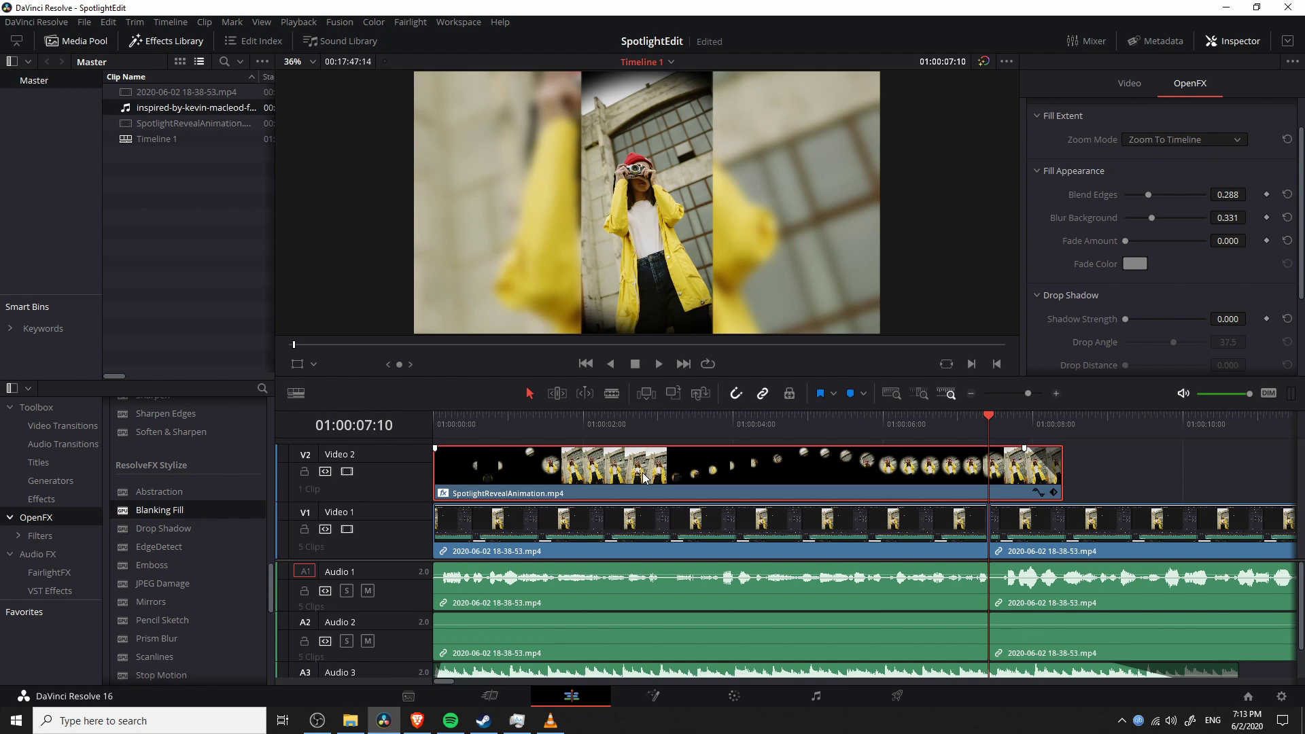
pyautogui.press('Home')
pyautogui.press('space')
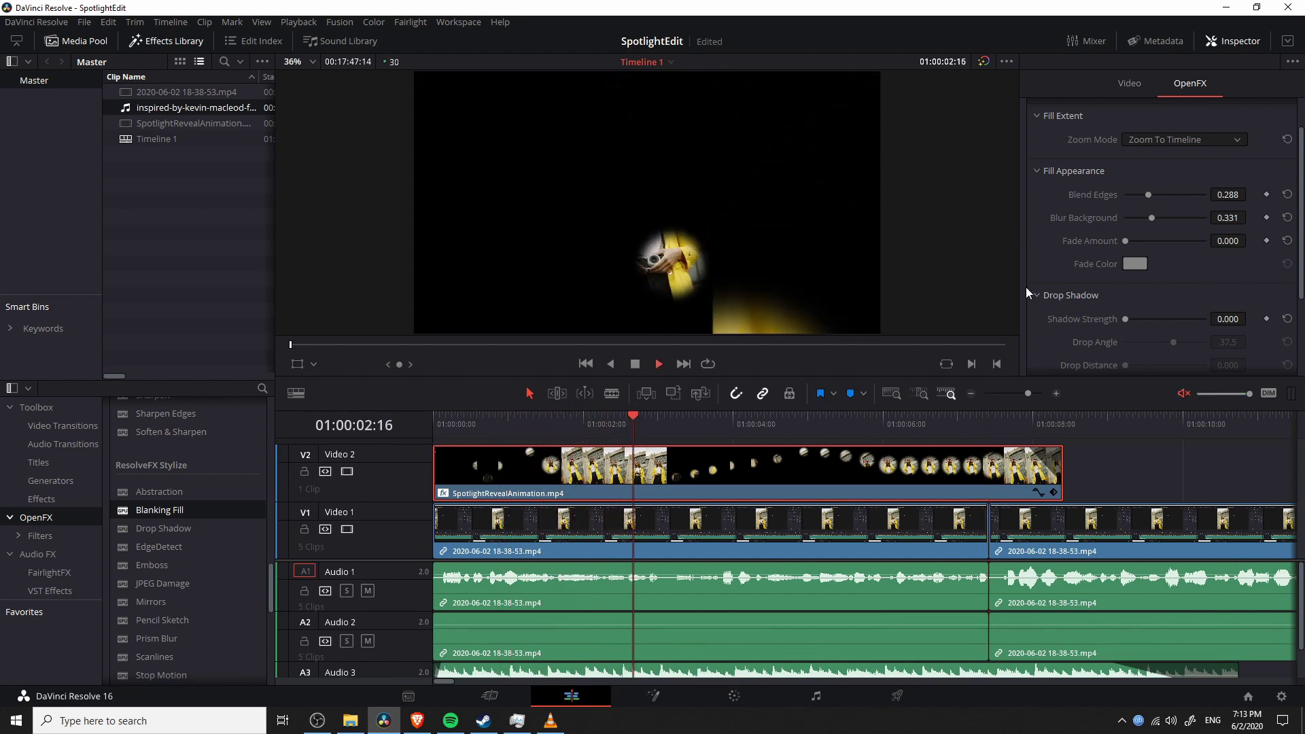
pyautogui.press('space')
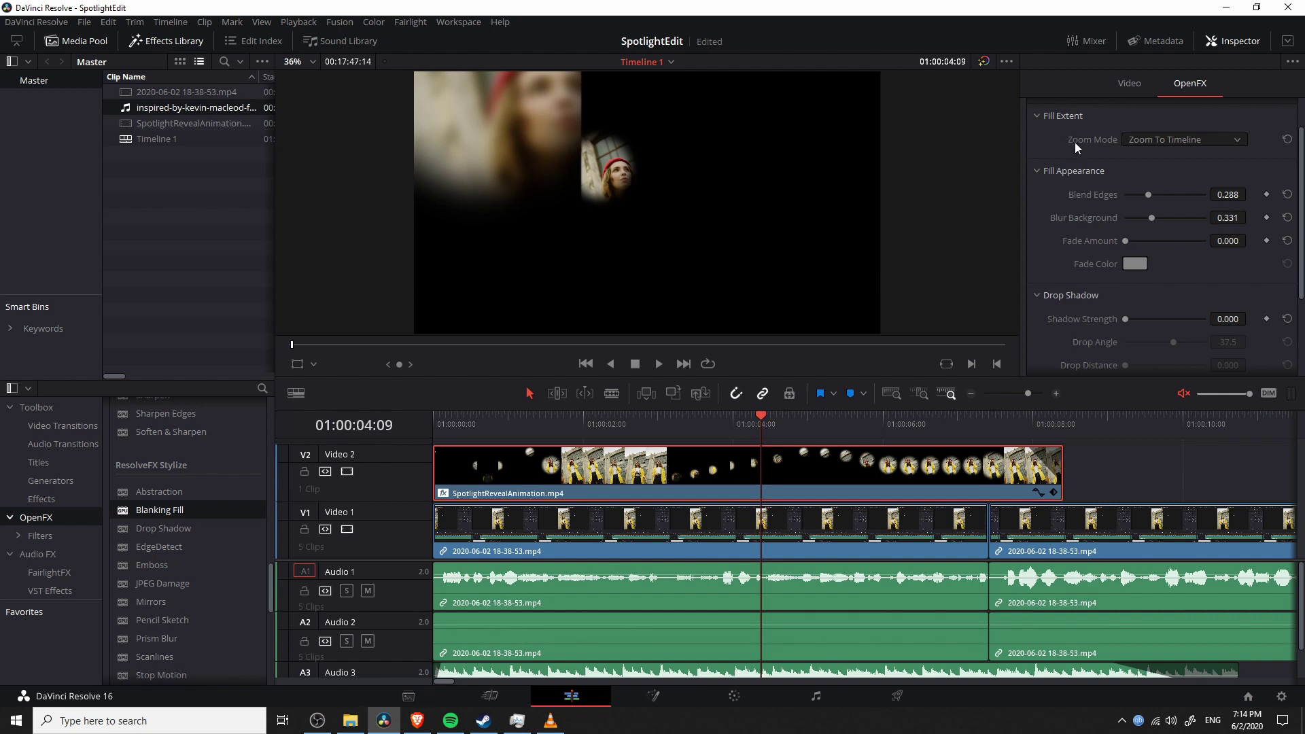
# Keep Zoom Mode on Zoom To Timeline and lower Blend Edges to 0.068.
pyautogui.click(1149, 140)
pyautogui.click(1210, 175)
pyautogui.moveTo(1149, 197); pyautogui.dragTo(1184, 219)
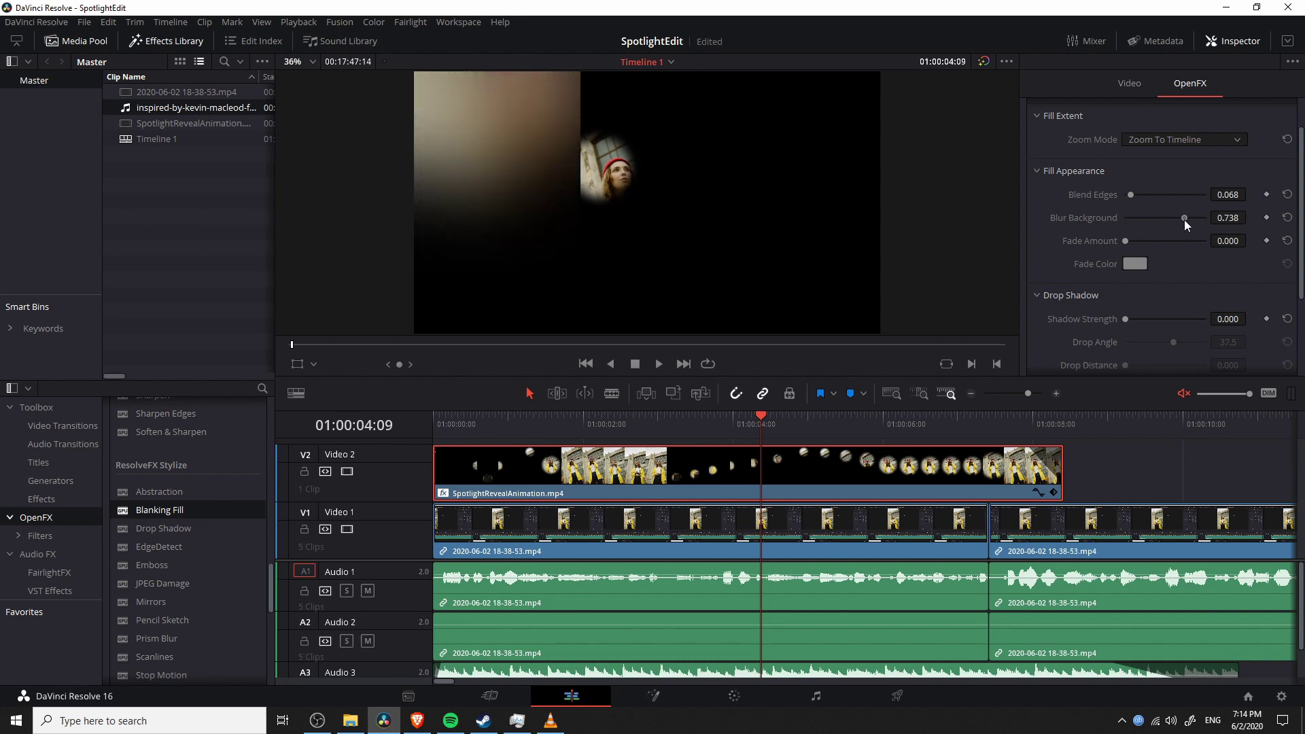
# Set Blur Background to 0.150 and play the composite from the start.
pyautogui.moveTo(1185, 219); pyautogui.dragTo(1140, 219)
pyautogui.click(1238, 218)
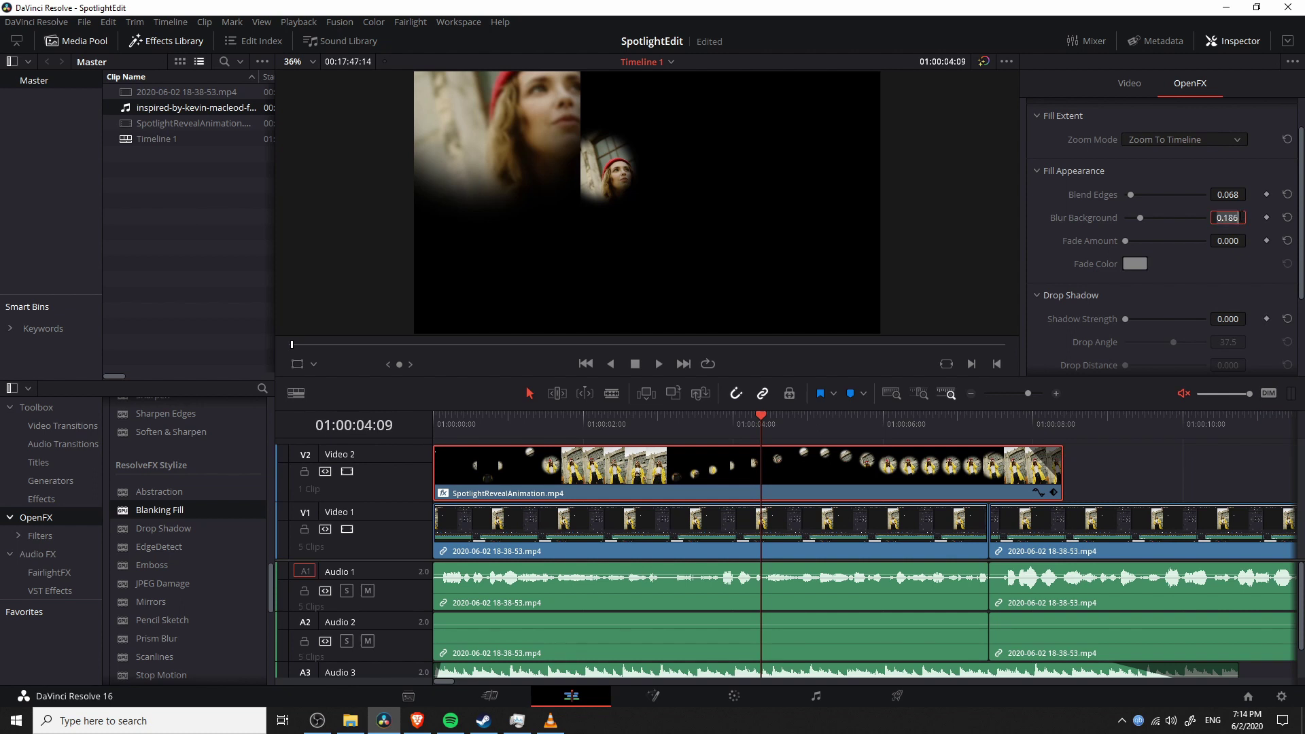
pyautogui.press('BackSpace')
pyautogui.press('BackSpace')
pyautogui.press('BackSpace')
pyautogui.write('15')
pyautogui.press('Return')
pyautogui.moveTo(513, 423); pyautogui.dragTo(404, 423)
pyautogui.click(658, 364)
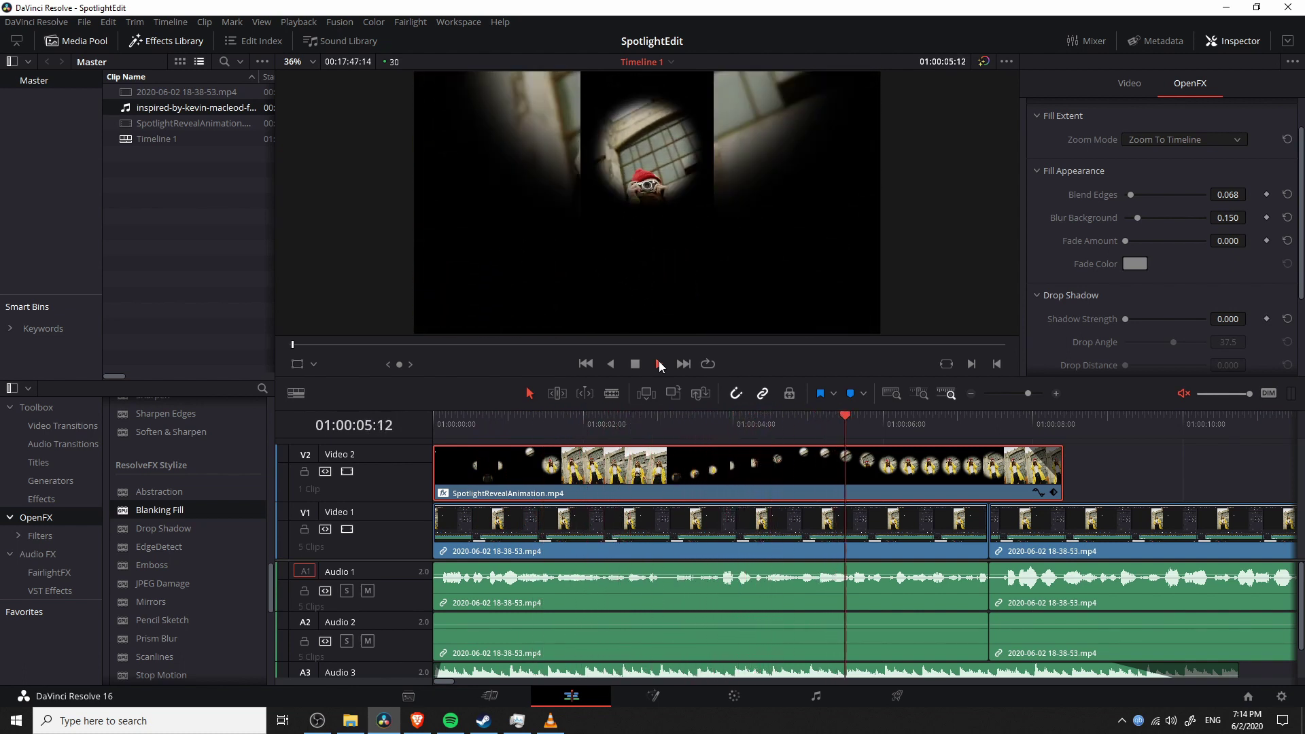
pyautogui.click(658, 365)
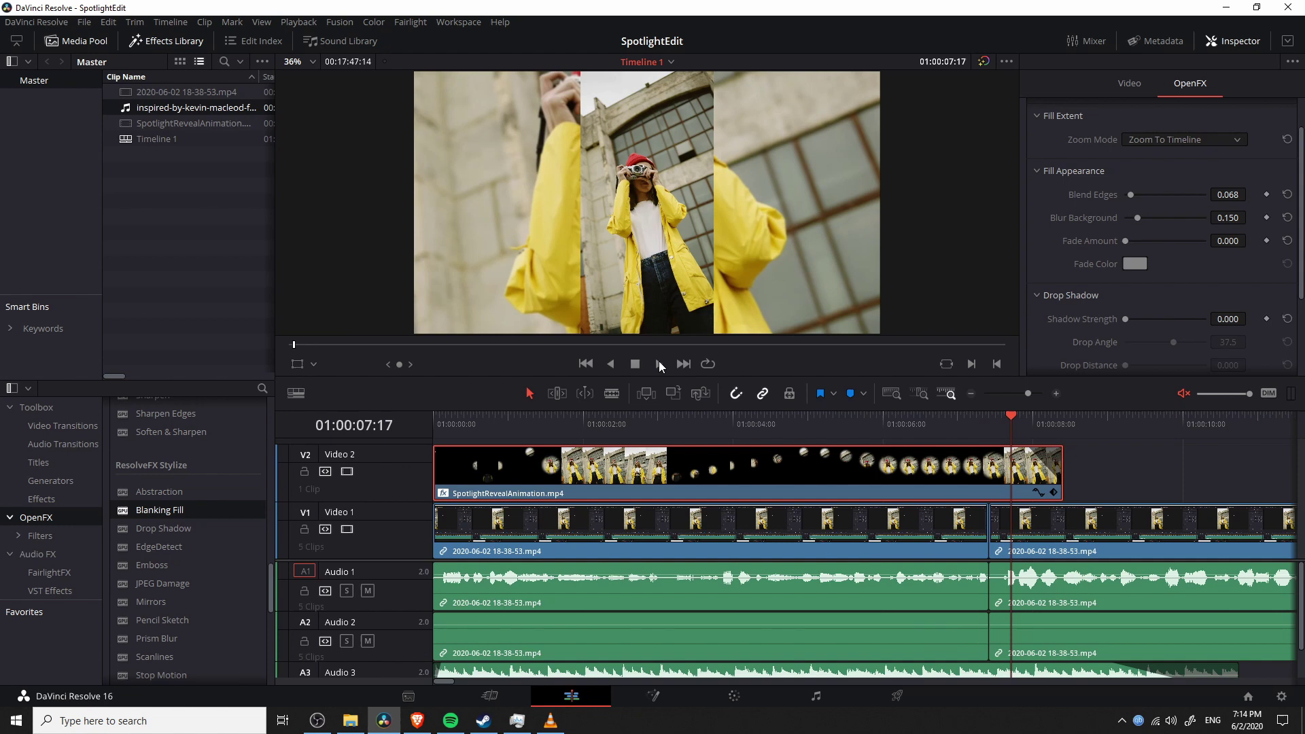